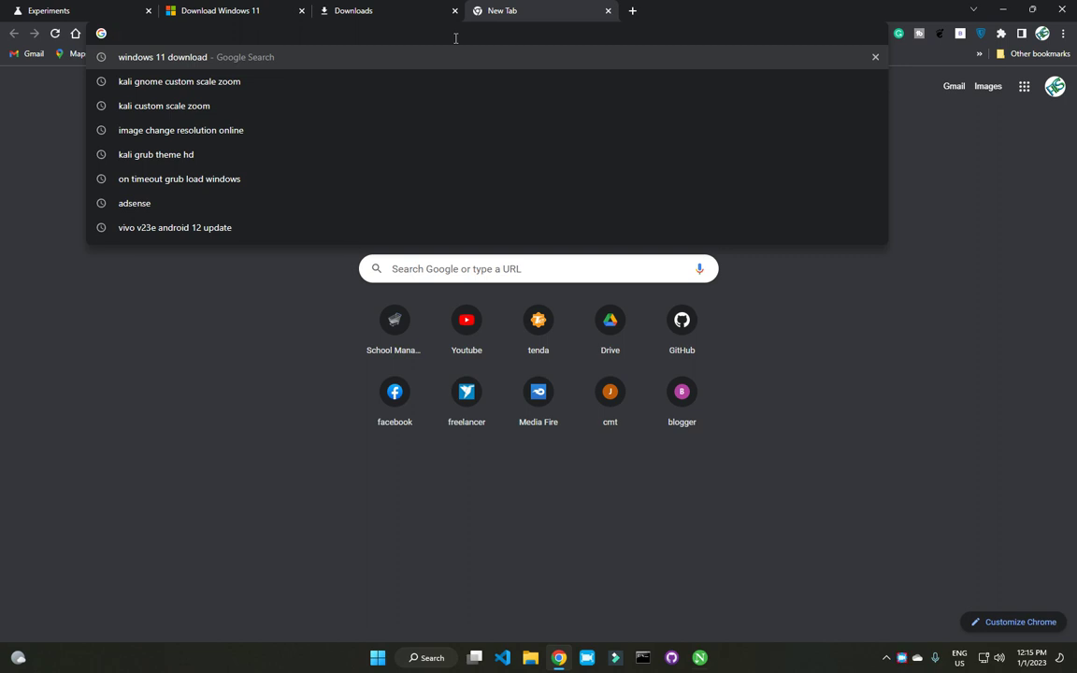
Step: Search Google for "idm" and preview the Internet Download Manager download-status screenshot in the image results
type("idm")
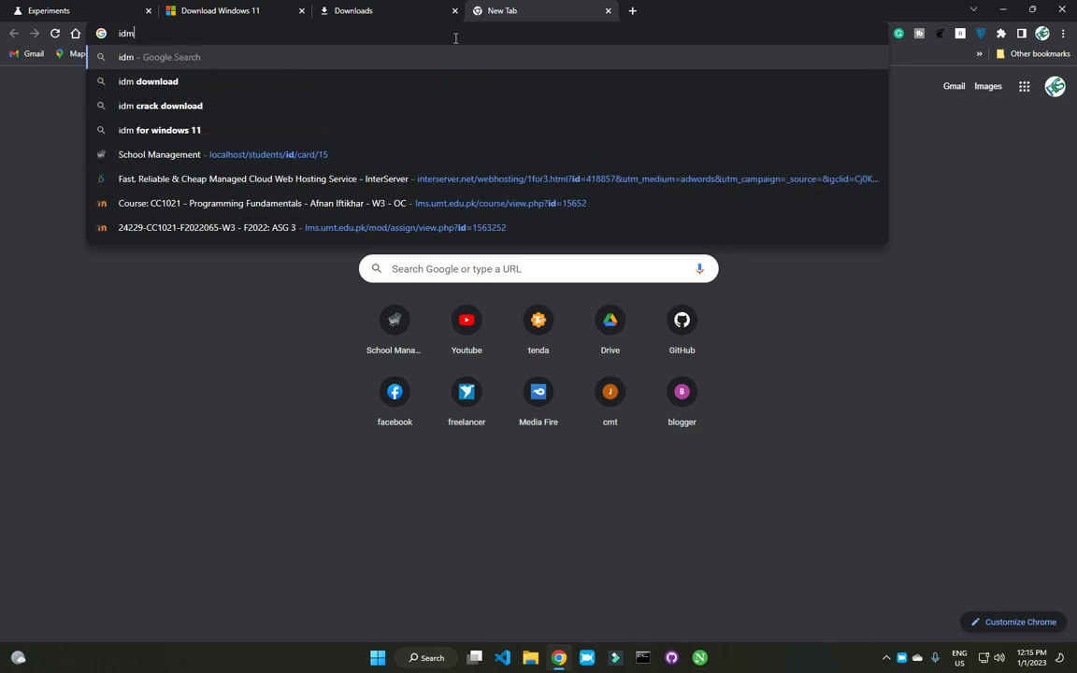
key("Return")
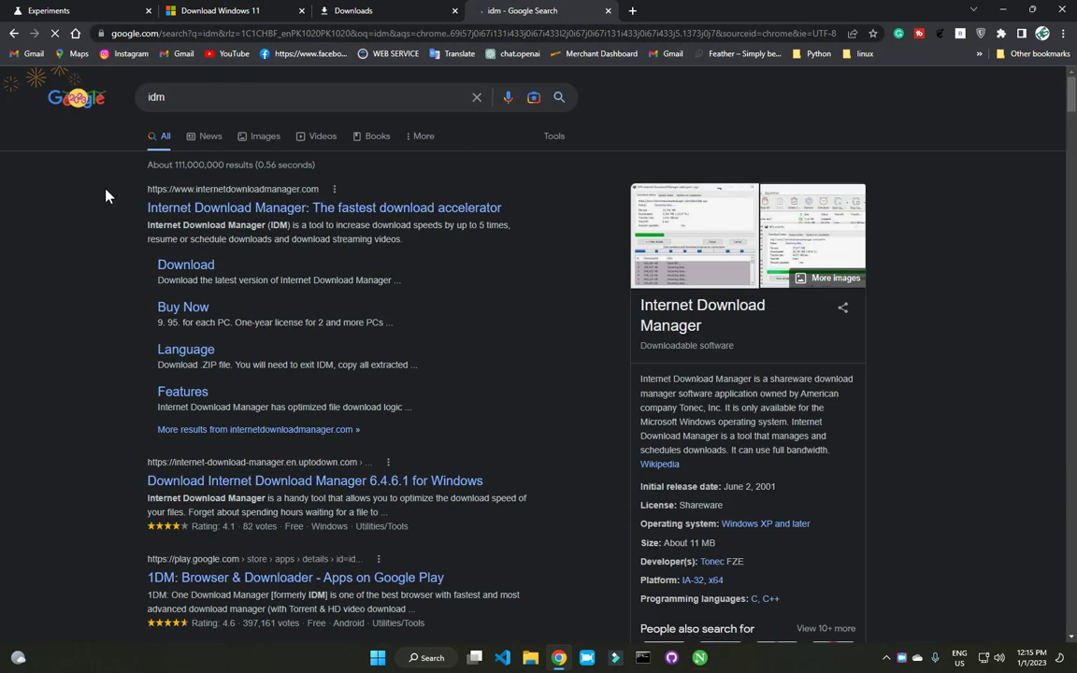
left_click(734, 276)
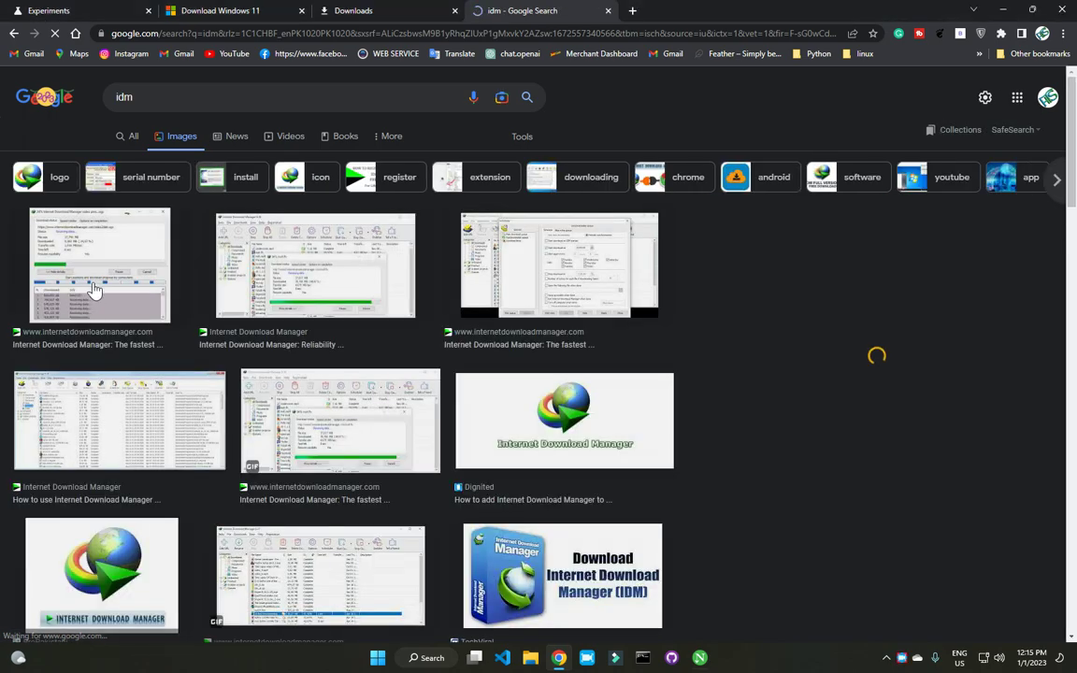
left_click(94, 290)
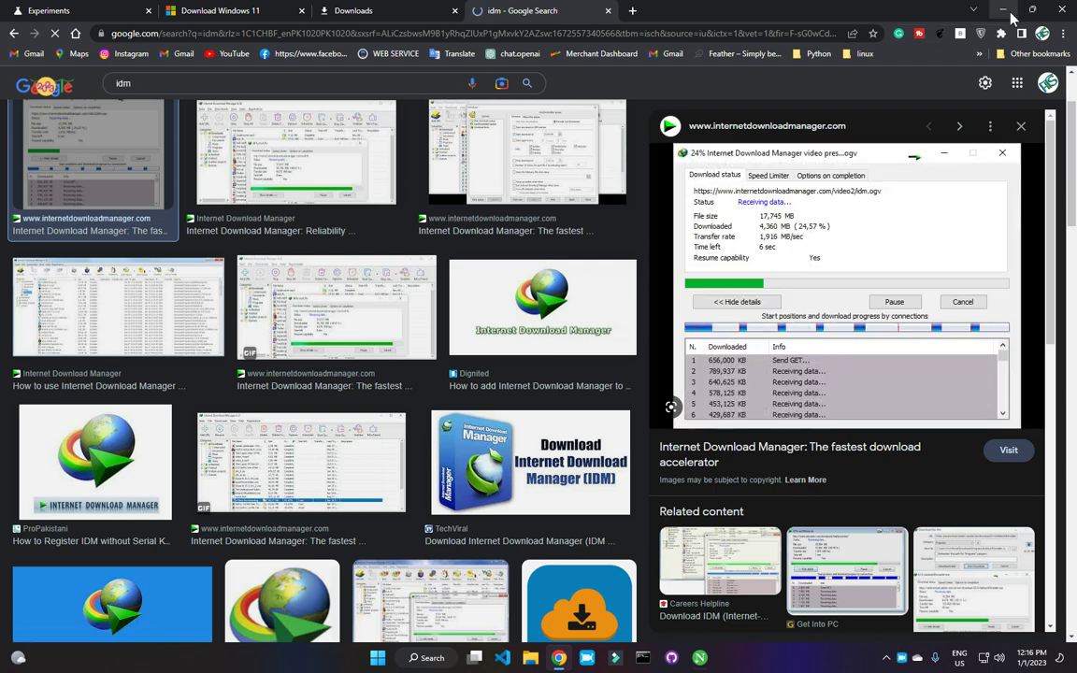
Step: Minimize the Chrome window and refresh the desktop
left_click(1003, 11)
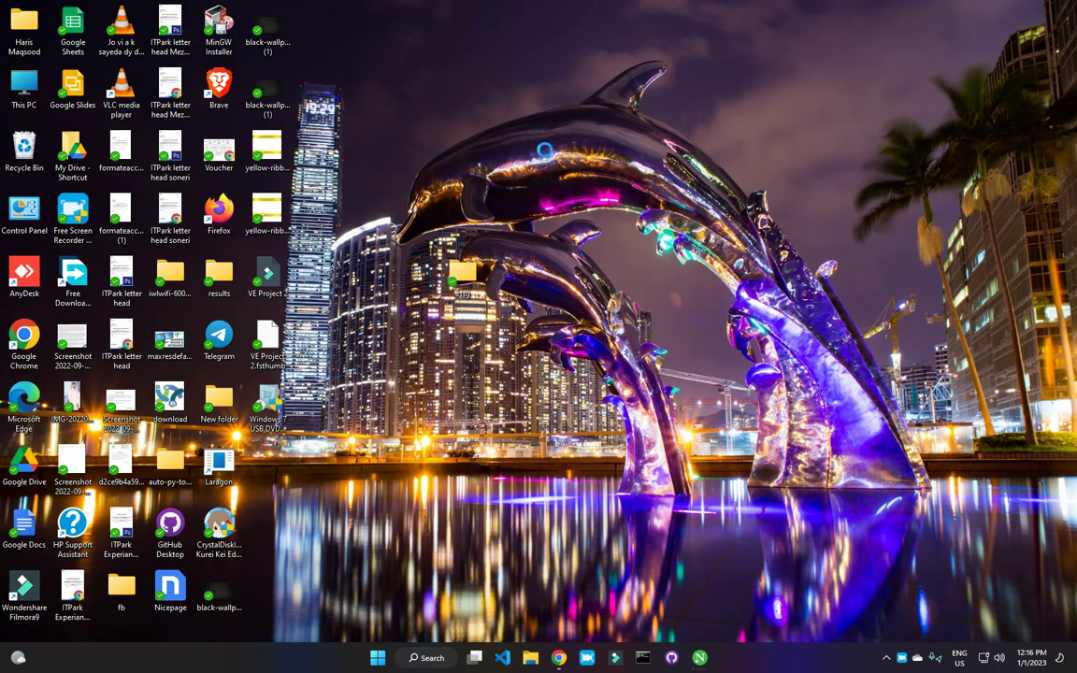
right_click(560, 157)
left_click(561, 159)
mouse_move(558, 657)
left_click(493, 449)
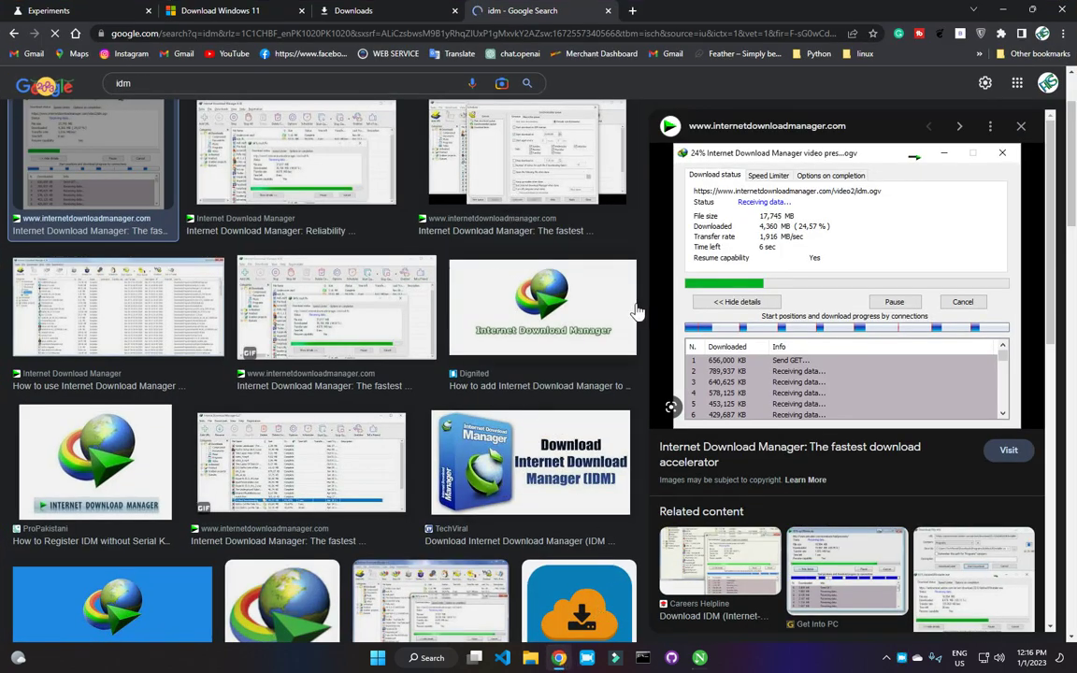
left_click(1003, 10)
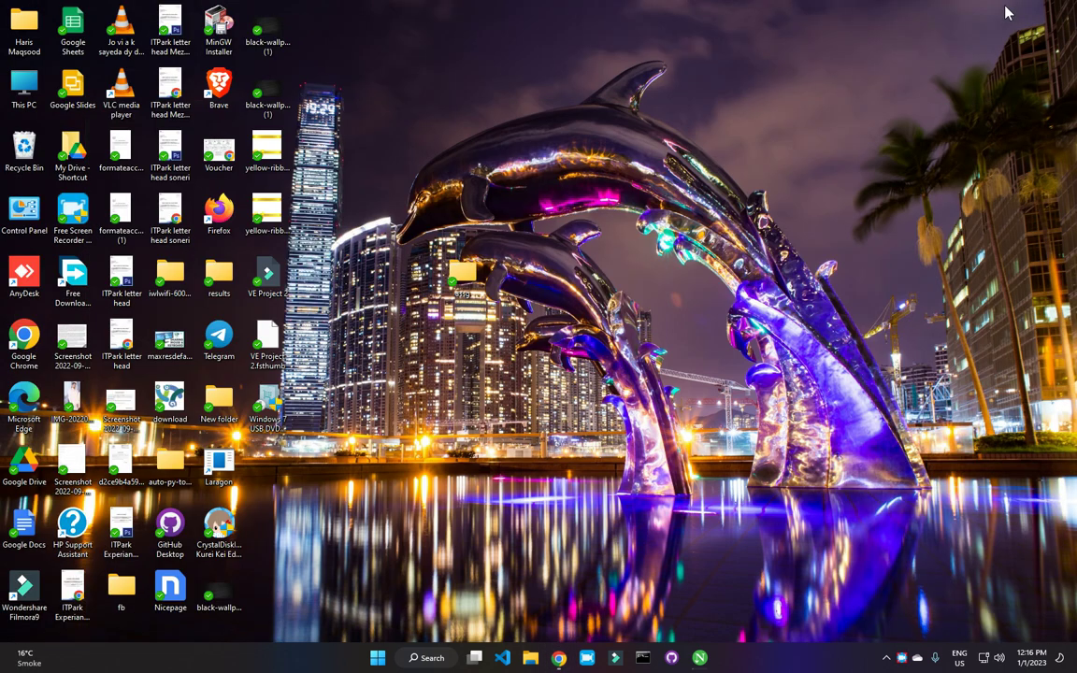
right_click(708, 146)
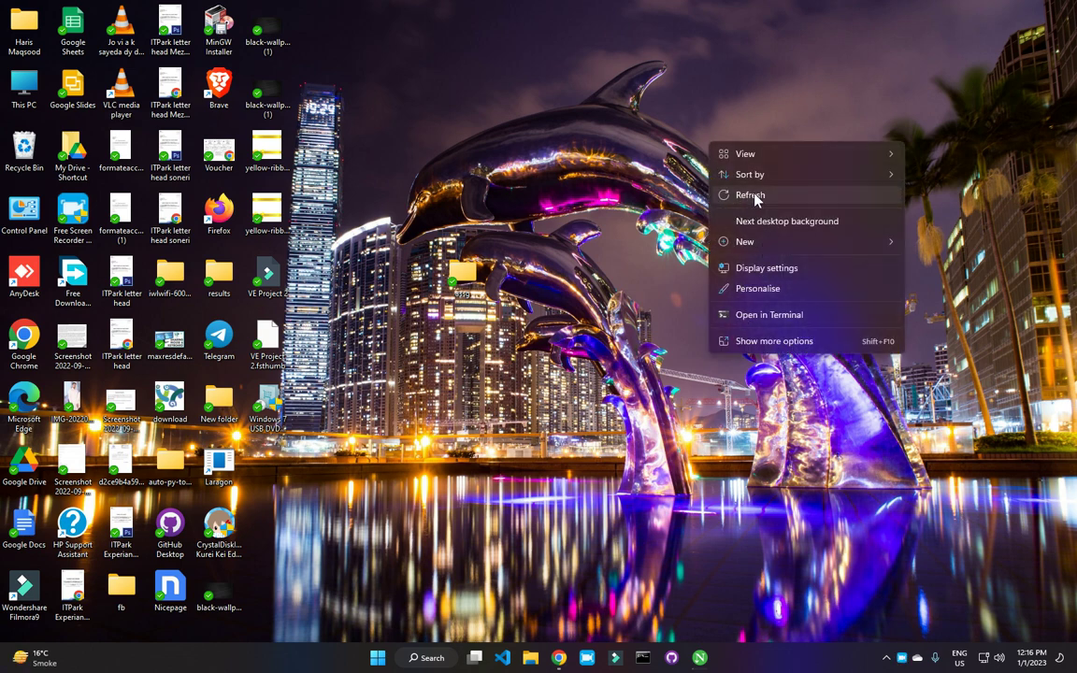
left_click(751, 196)
Step: Switch to Neat Download Manager and examine the running Win11_22H2_English_x64v1.iso download's details and its 32-connection choice
mouse_move(700, 657)
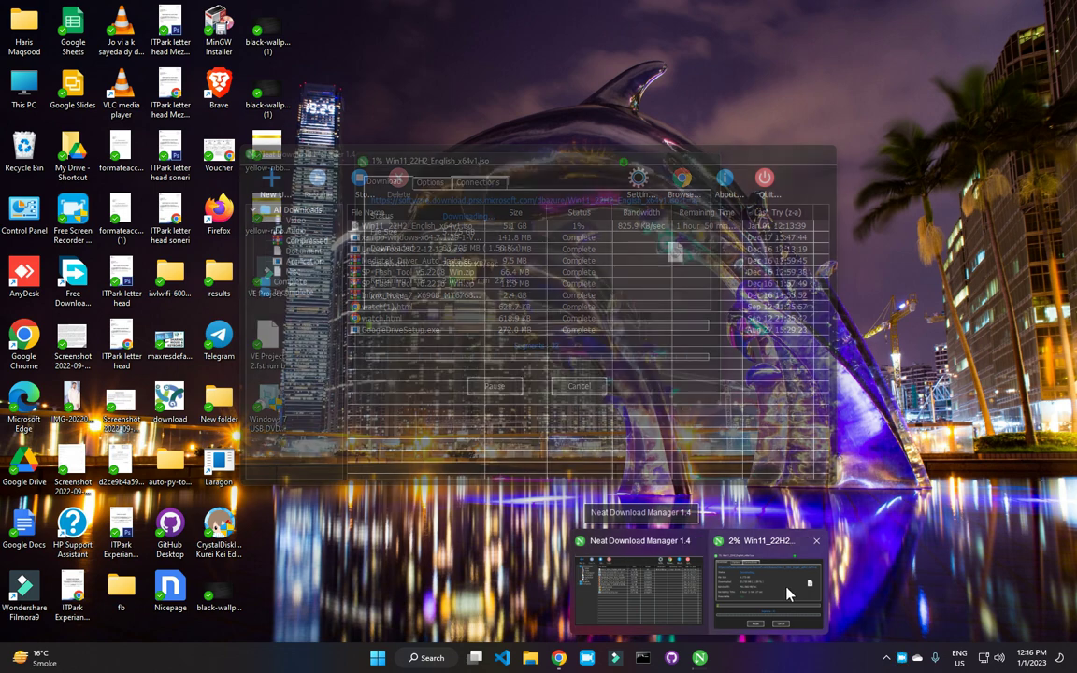
left_click(787, 593)
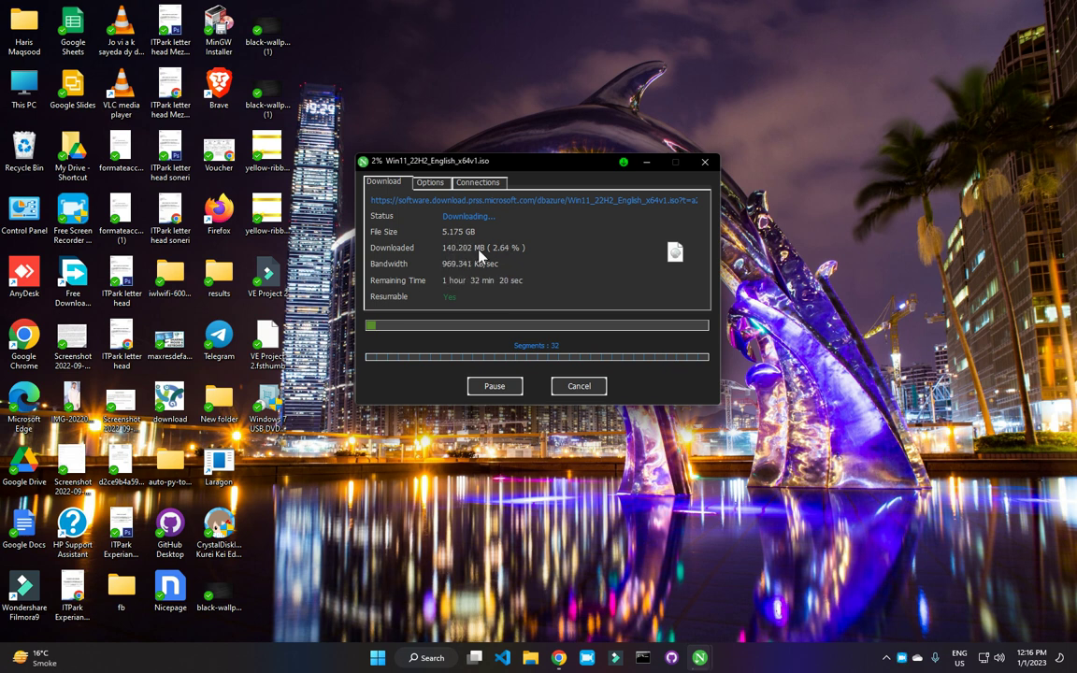
left_click(475, 184)
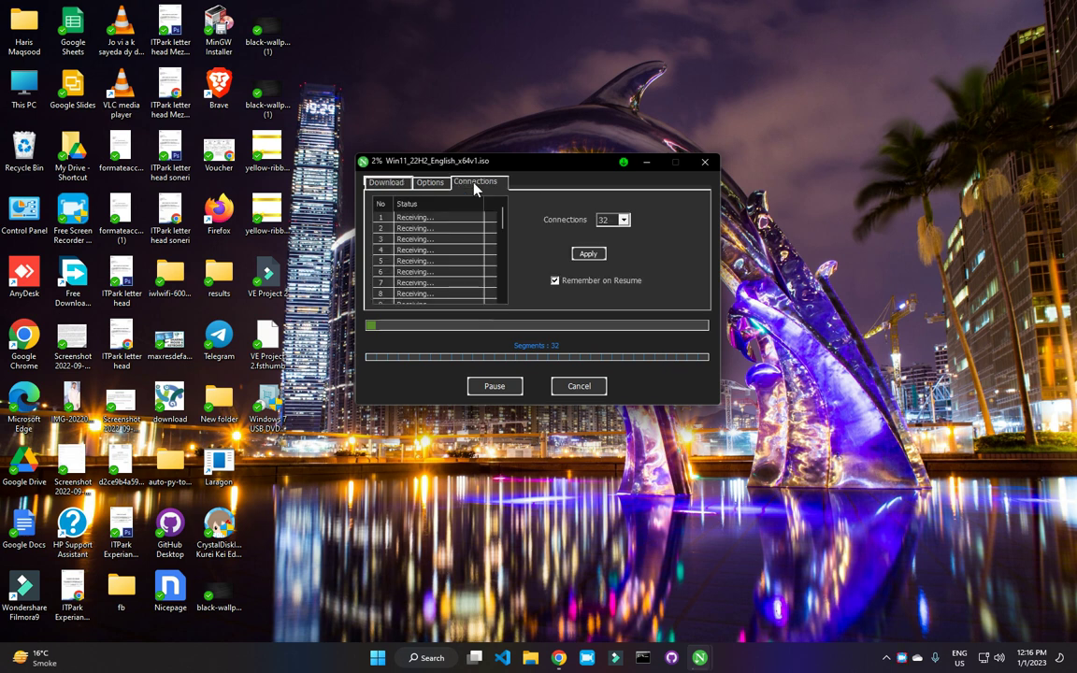
left_click(557, 660)
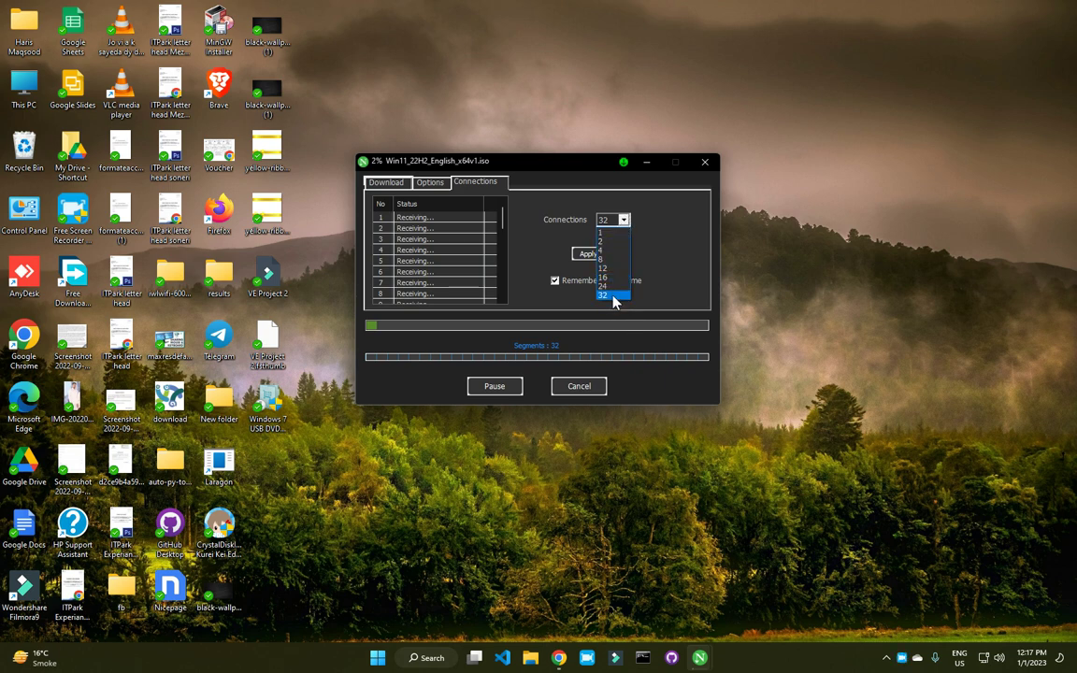
left_click(614, 296)
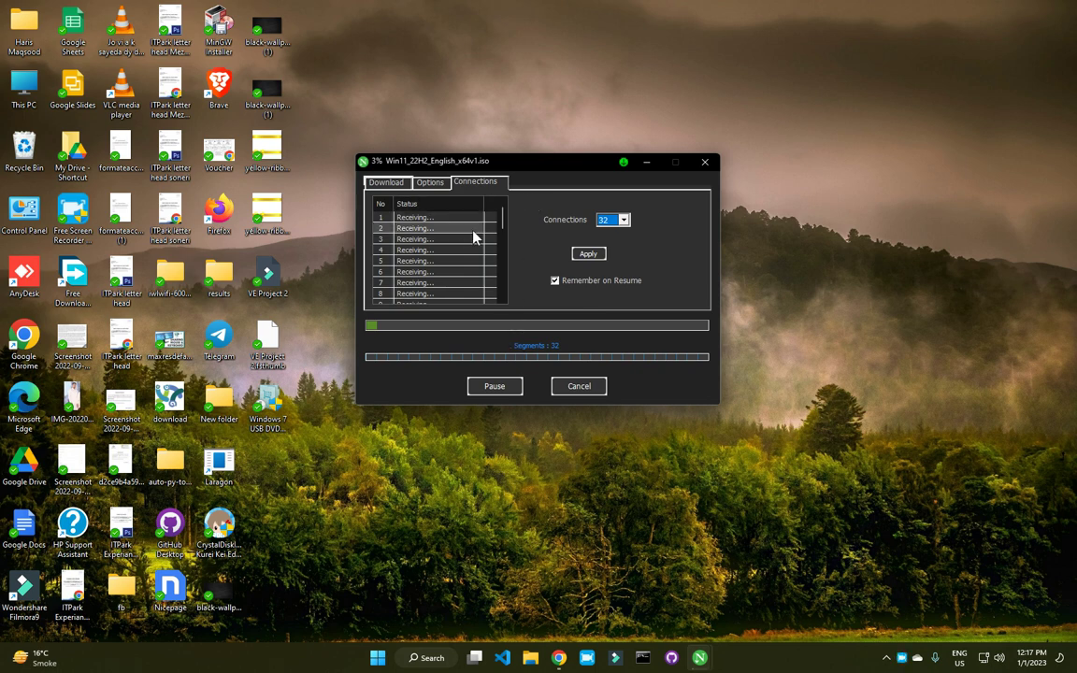
left_click(385, 181)
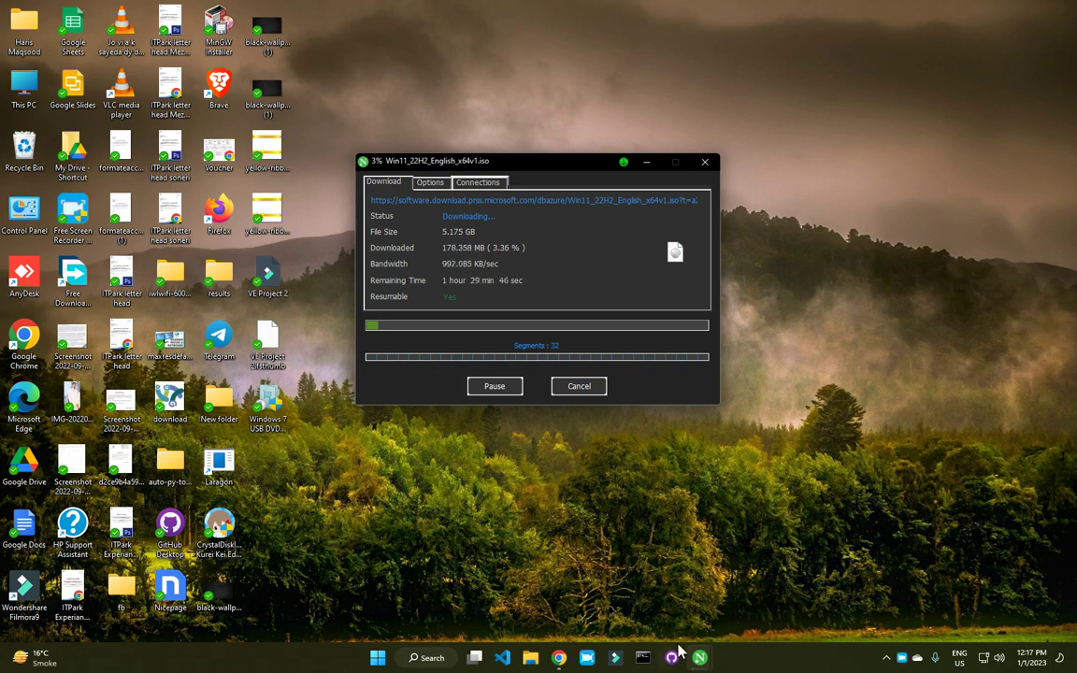
Step: Show Neat Download Manager's main window and start a new download from the copied Windows 11 ISO URL
mouse_move(703, 657)
left_click(640, 585)
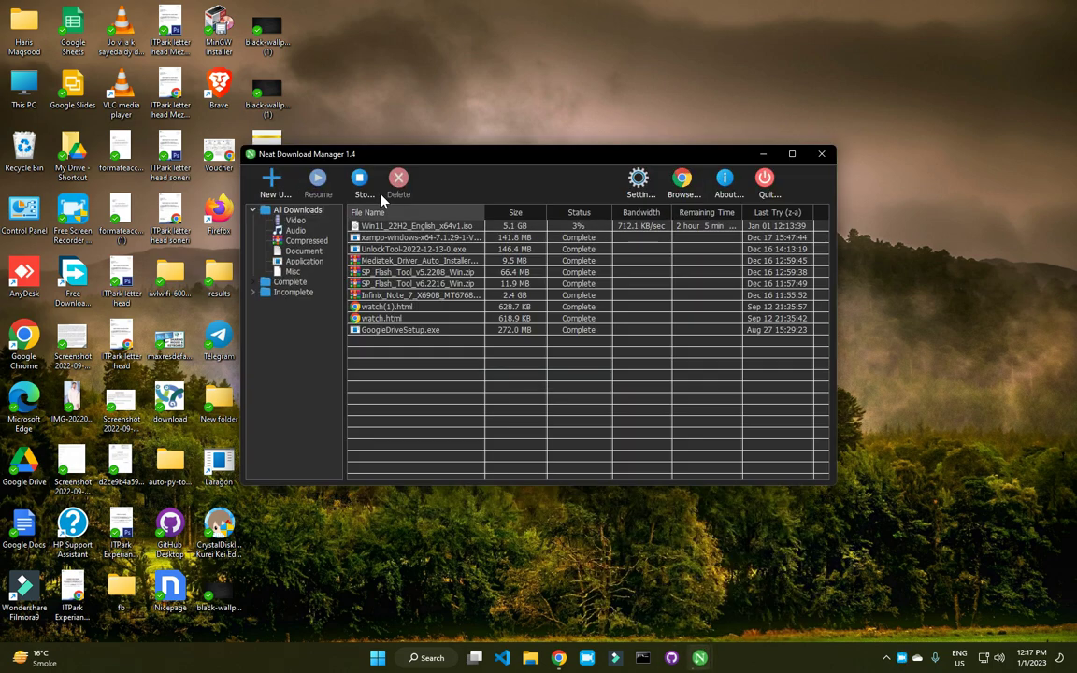
left_click_drag(419, 159, 413, 123)
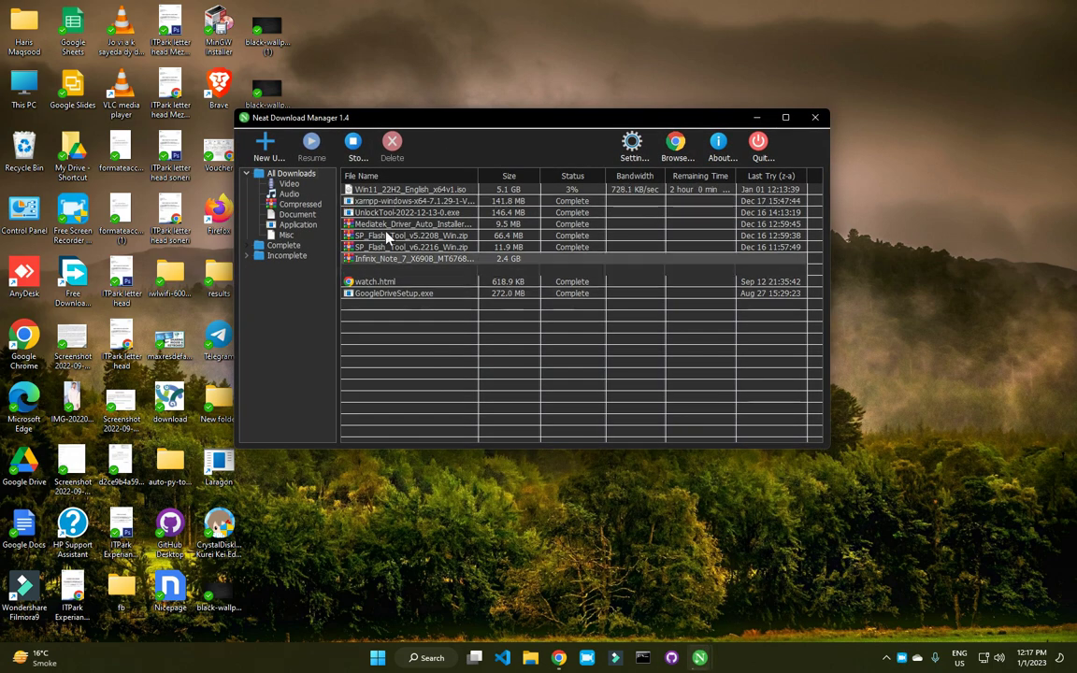
left_click(256, 149)
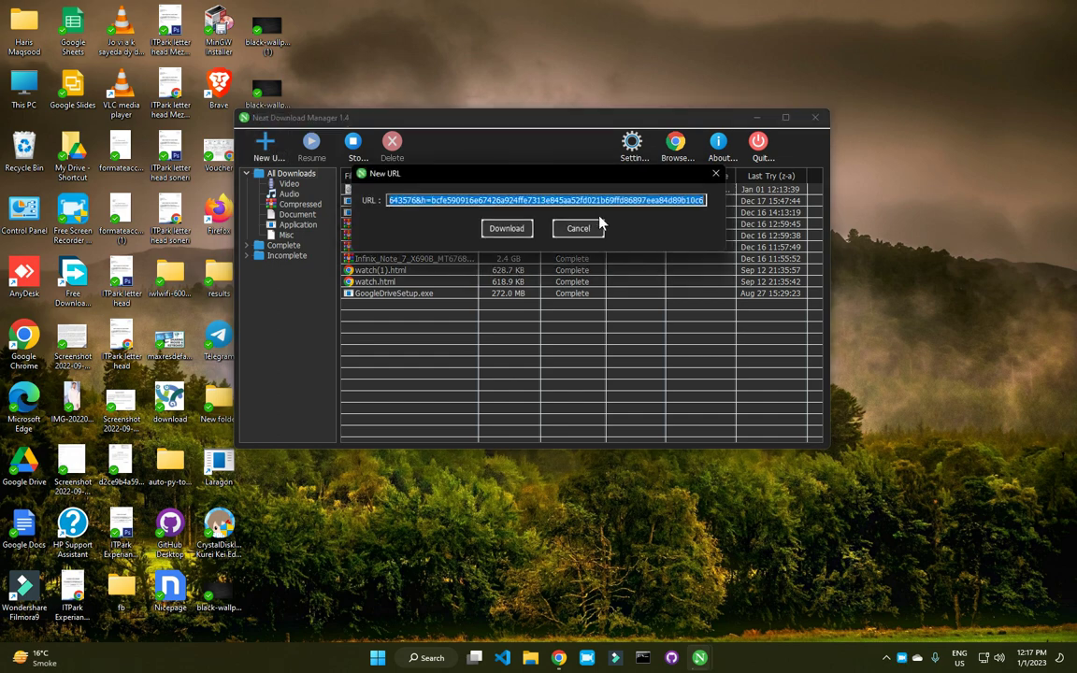
left_click(507, 228)
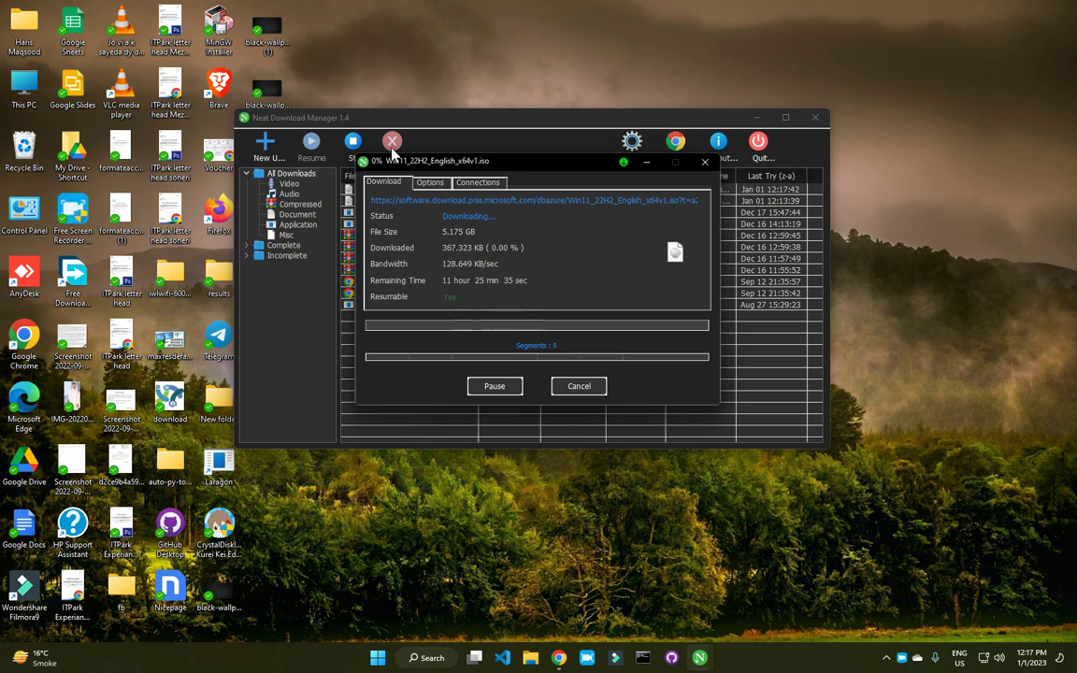
Step: Apply 32 connections to the new Windows 11 ISO download and have this setting remembered on resume
left_click(481, 184)
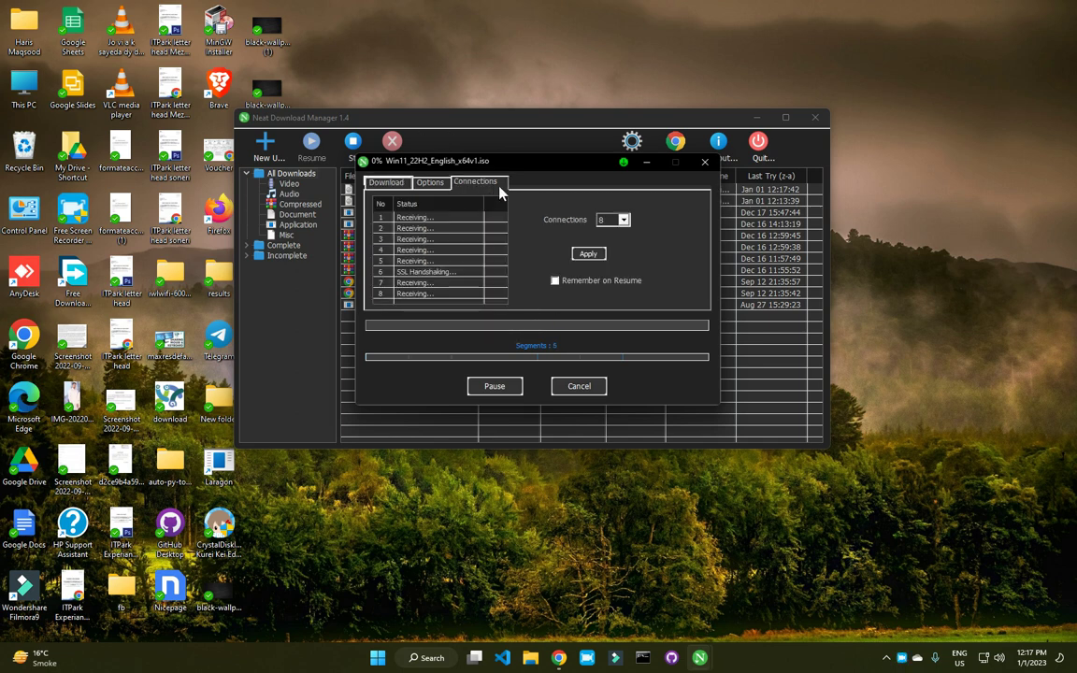
left_click(620, 223)
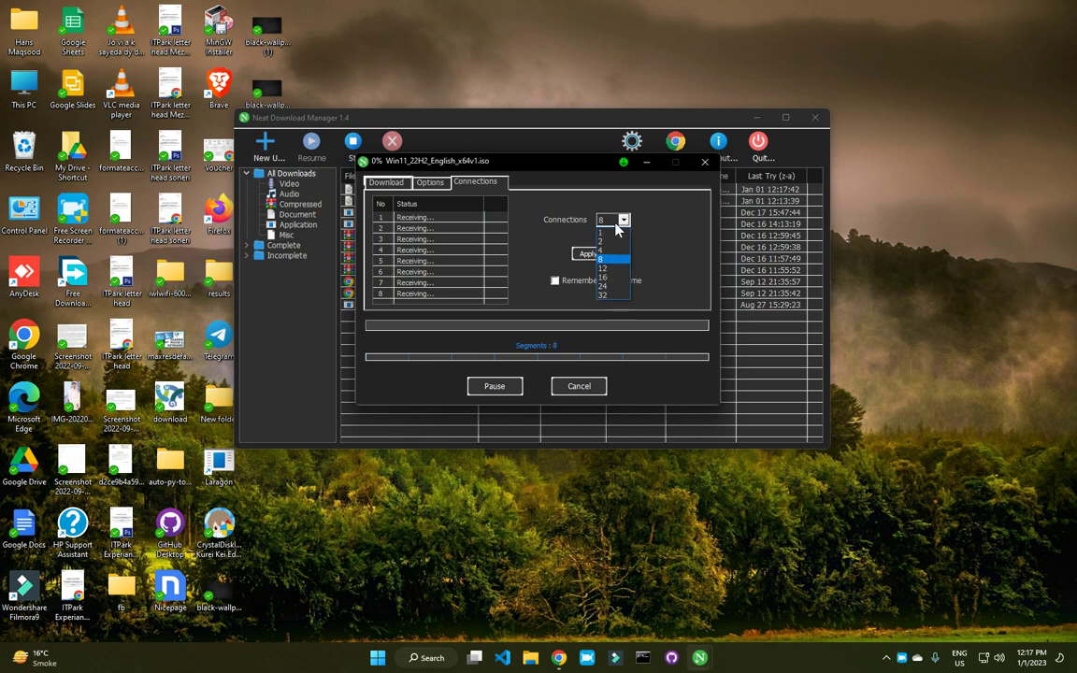
left_click(607, 296)
left_click(555, 281)
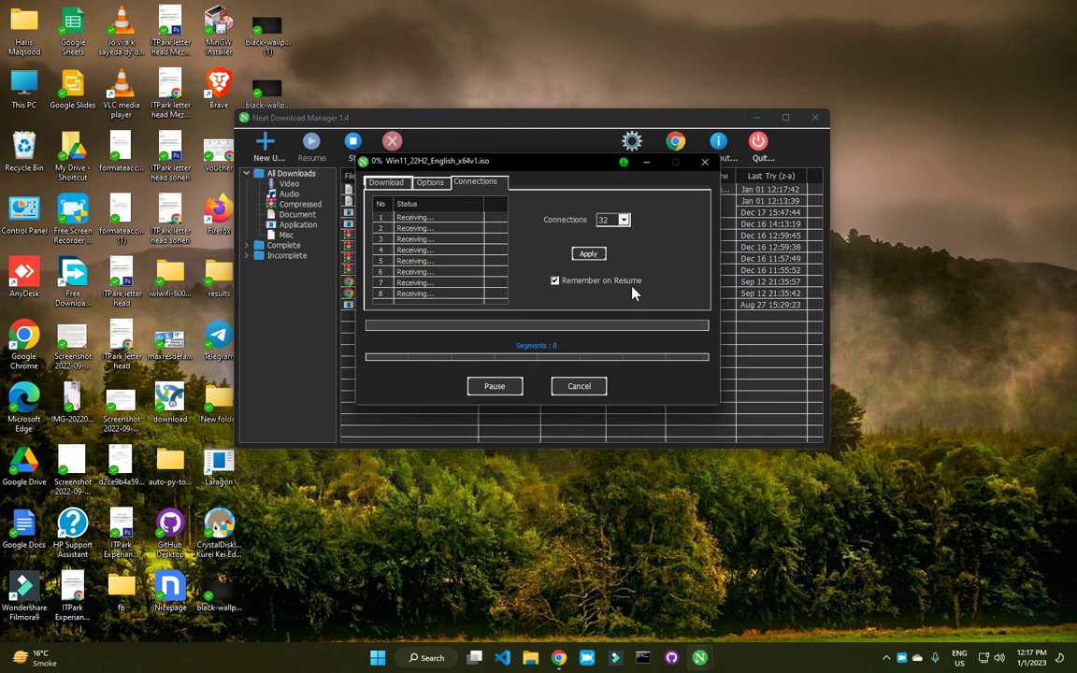
left_click(588, 255)
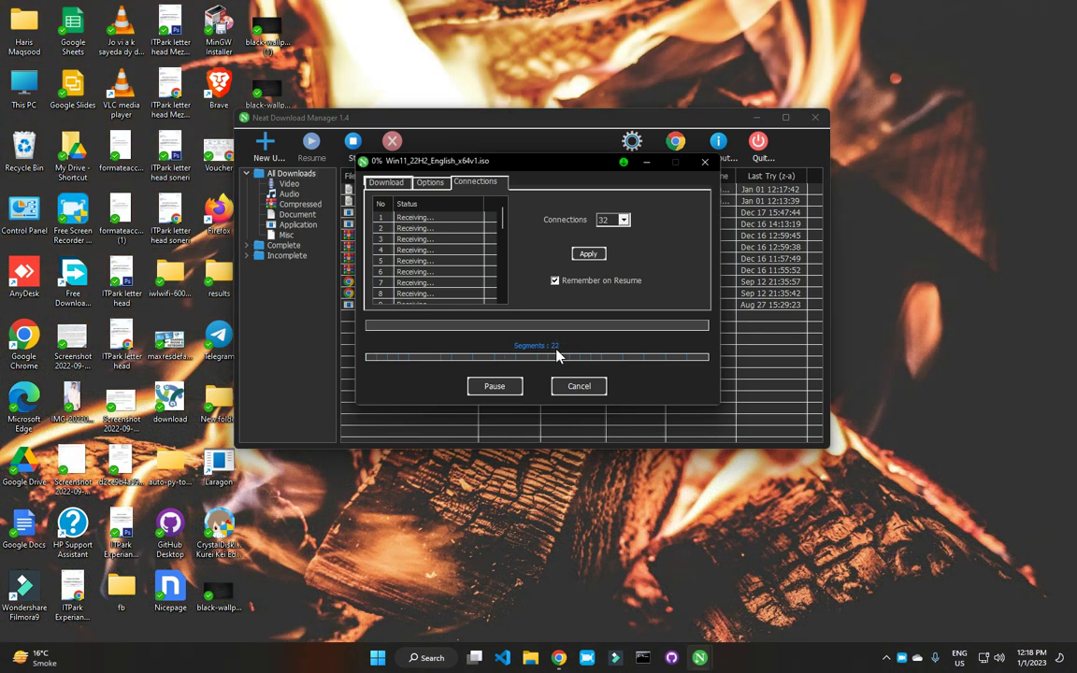
Step: Review the new download's bandwidth options and download details, and cancel that download
left_click(431, 183)
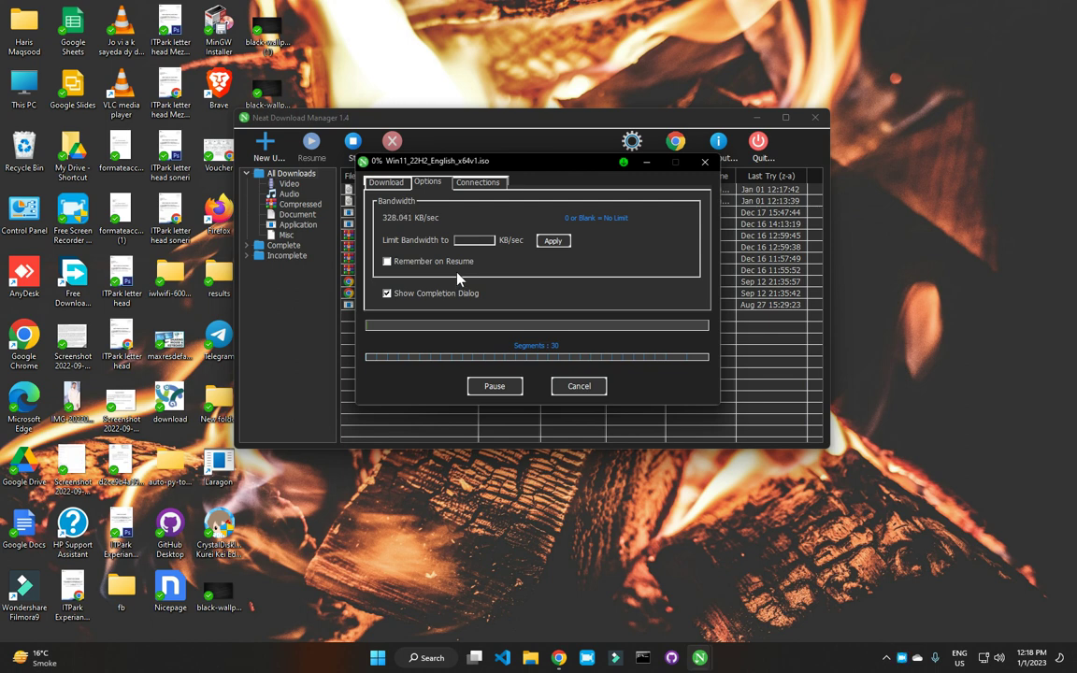
left_click(387, 183)
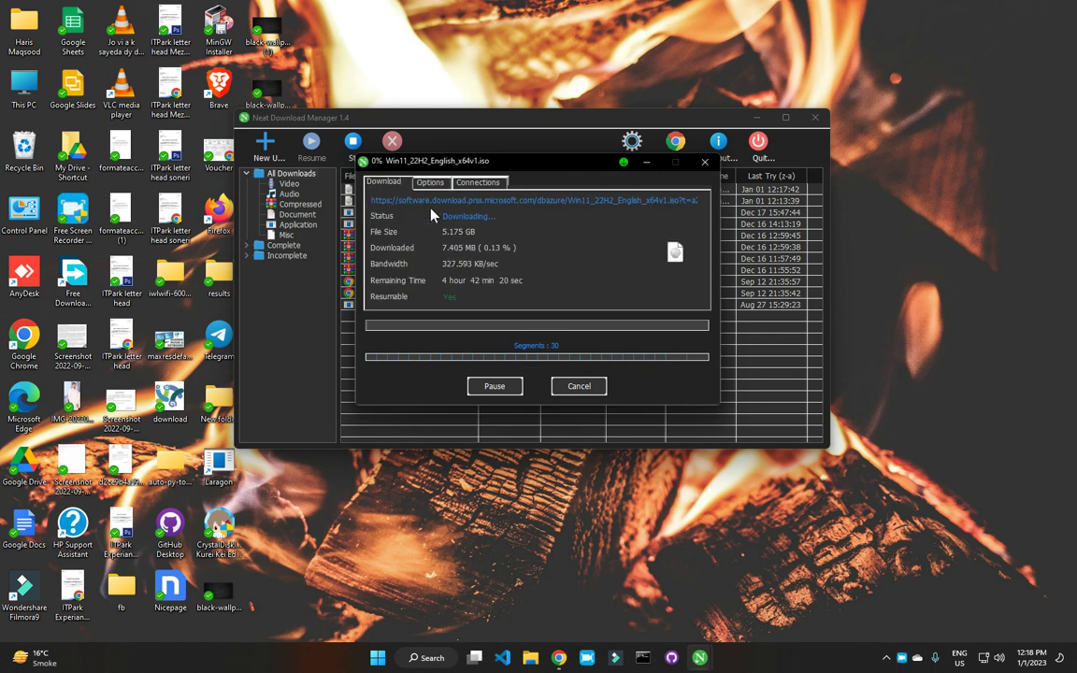
left_click(589, 389)
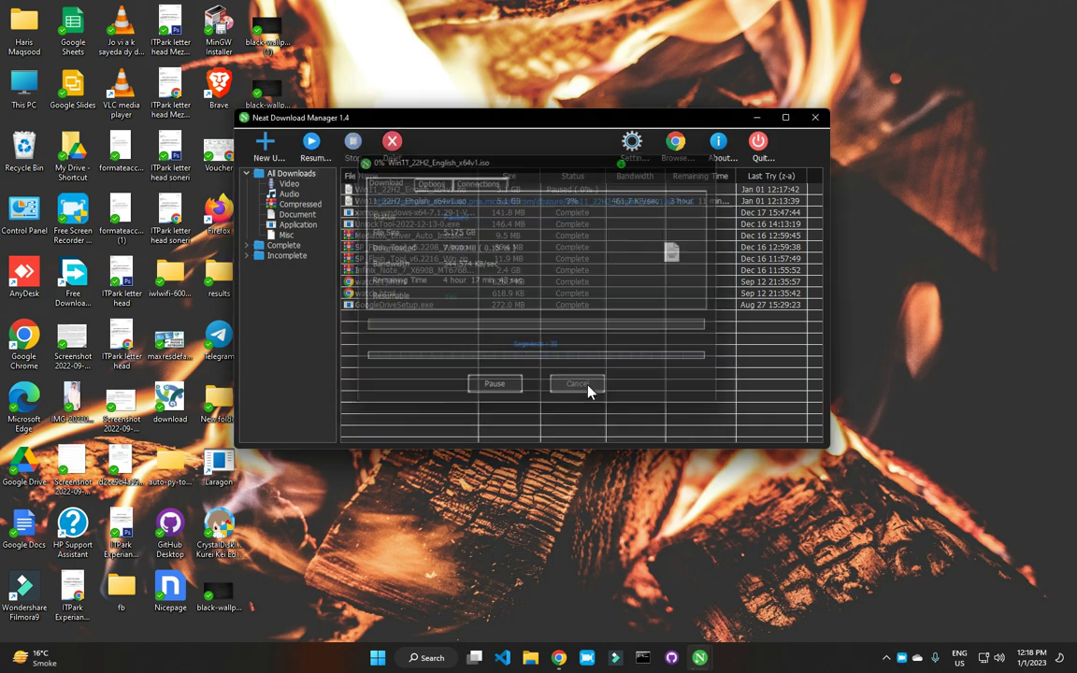
Step: Bring up the original Windows 11 ISO download alone on the desktop, with the manager's main window hidden, and pause it
mouse_move(700, 659)
left_click(726, 572)
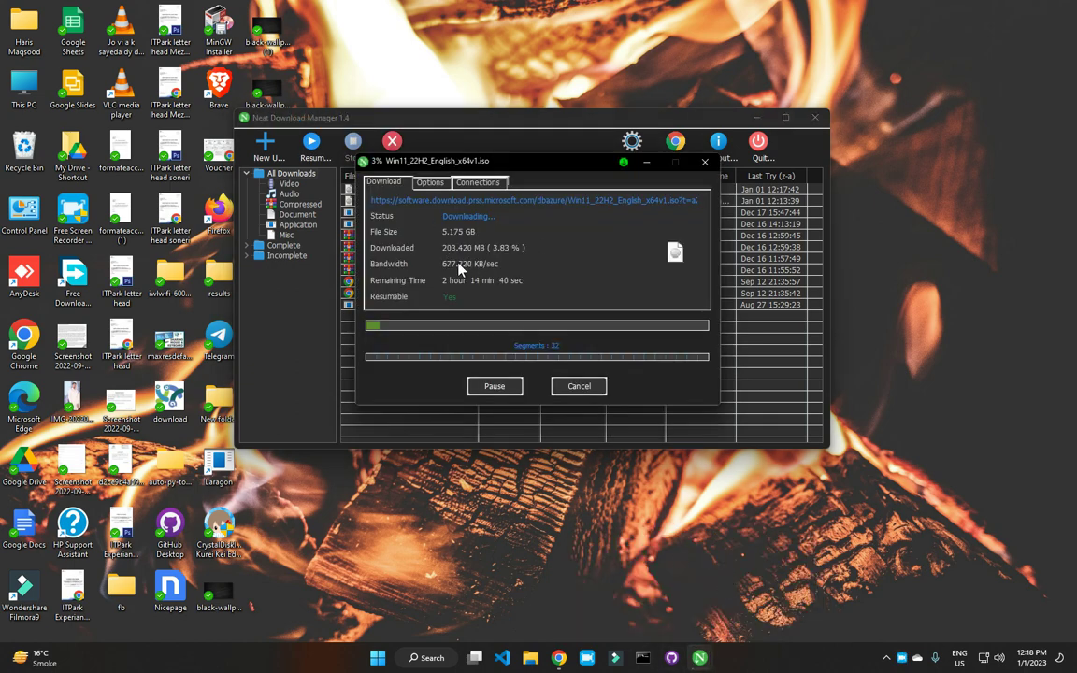
left_click_drag(598, 165, 586, 184)
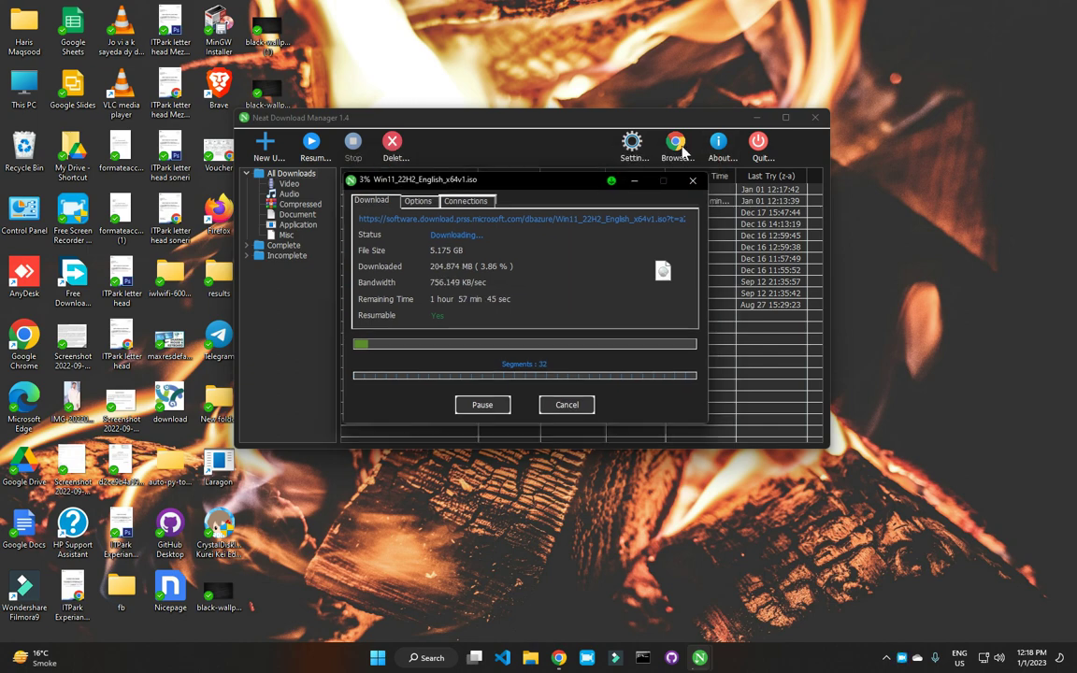
left_click(758, 142)
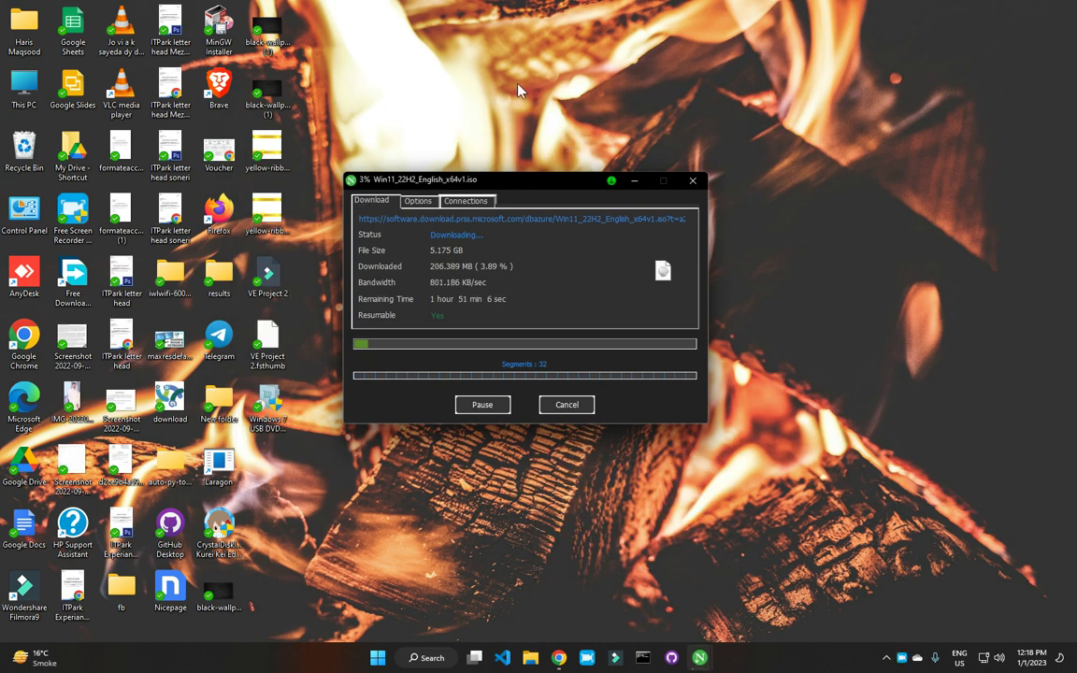
right_click(519, 85)
left_click(568, 138)
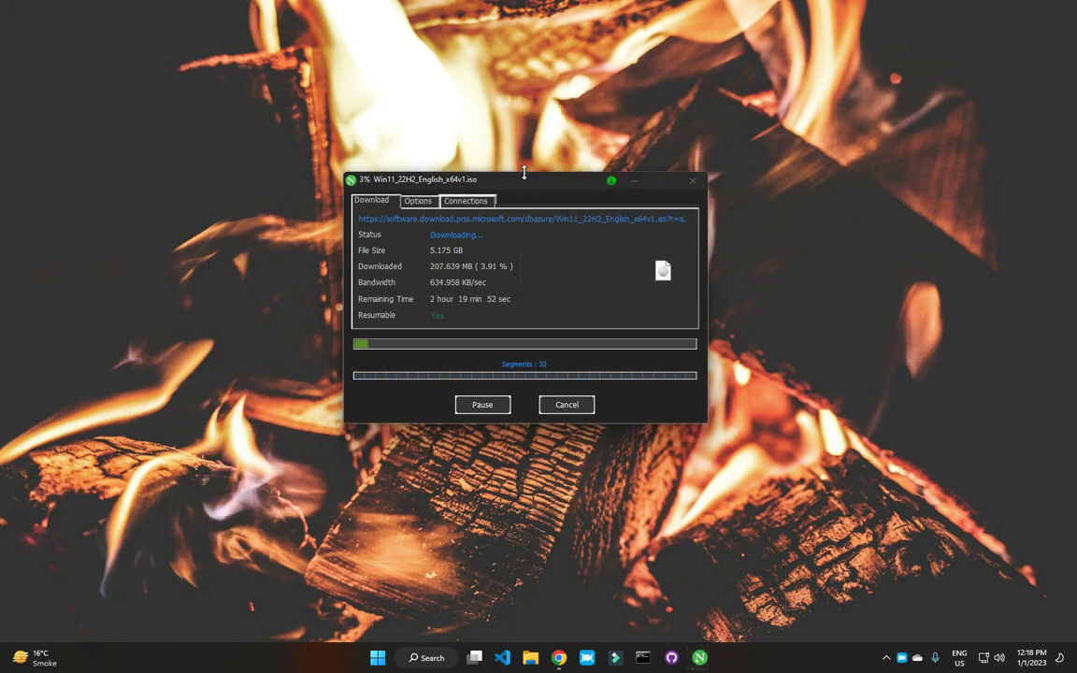
left_click_drag(524, 186, 539, 89)
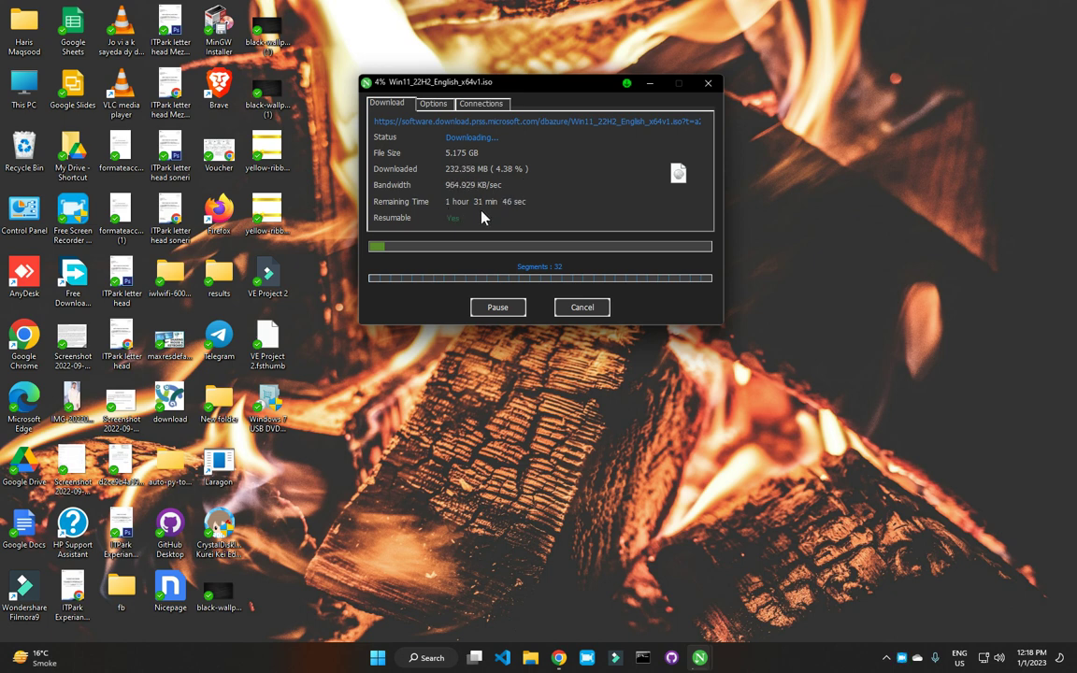
left_click(493, 308)
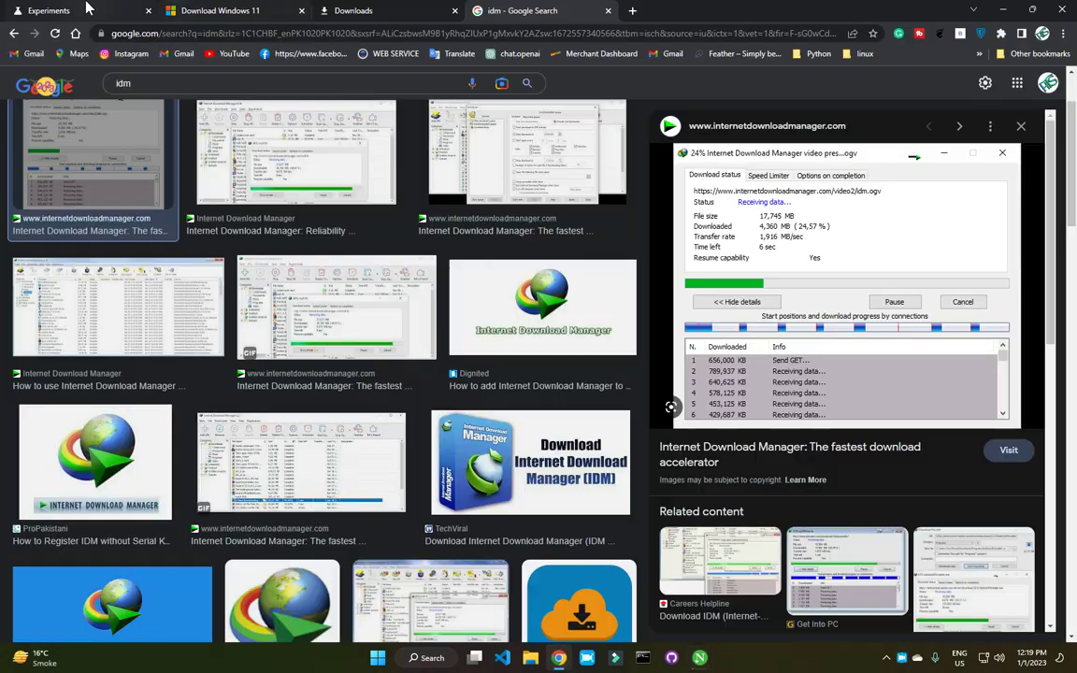
Step: Switch to Chrome, set the Parallel downloading flag to Disabled on the Experiments page, and relaunch the browser
left_click(105, 8)
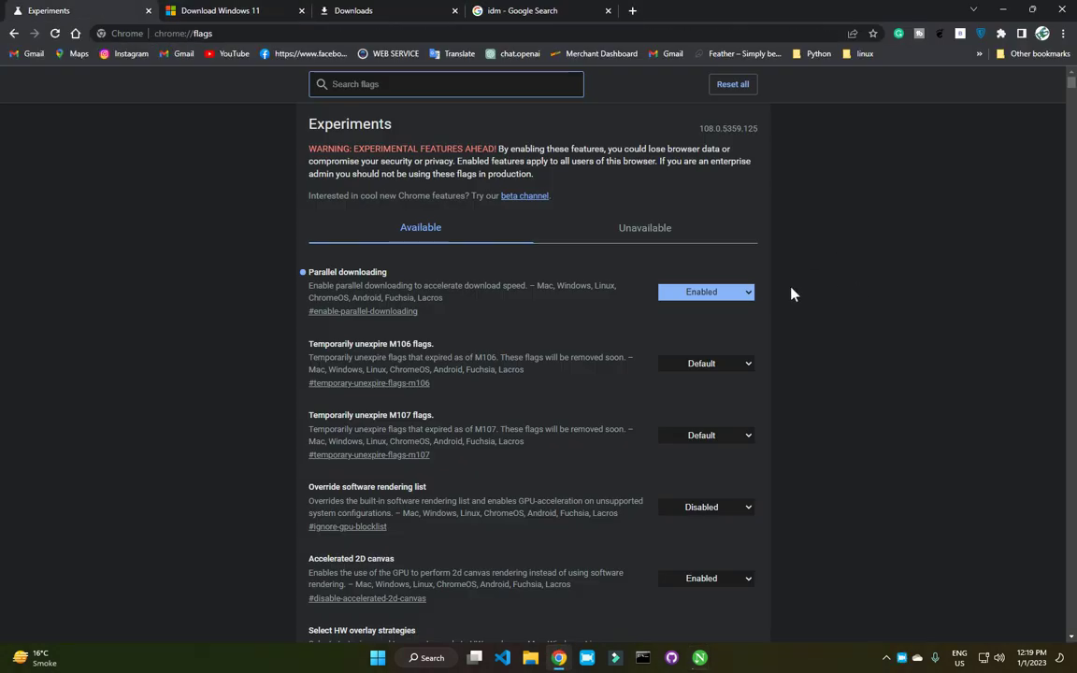
left_click(713, 292)
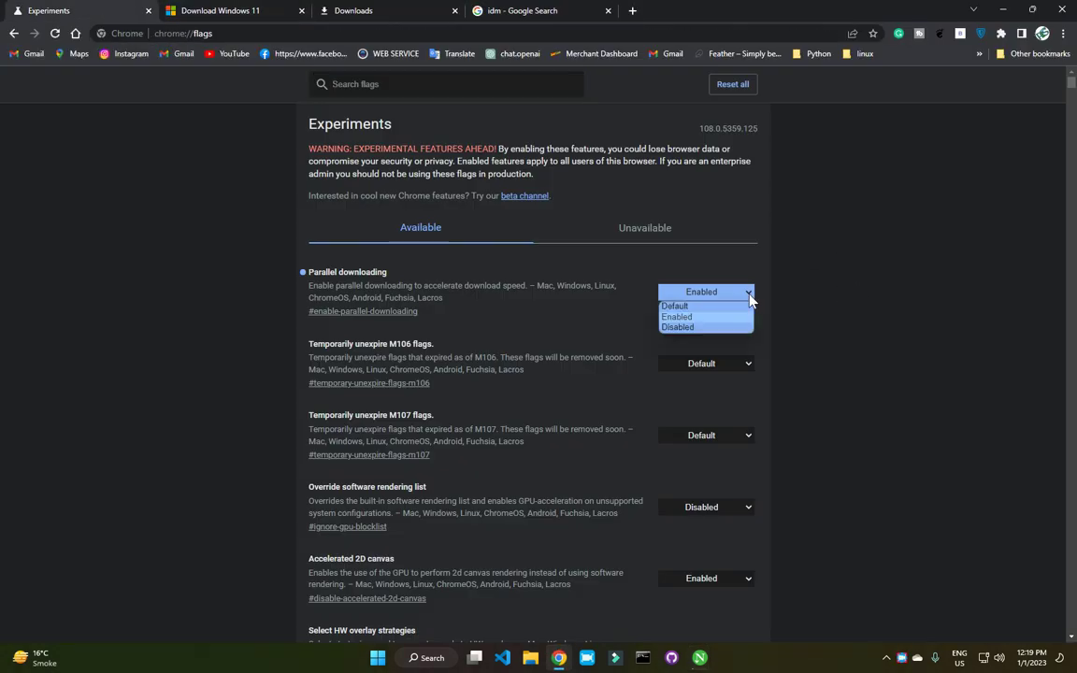
left_click(679, 327)
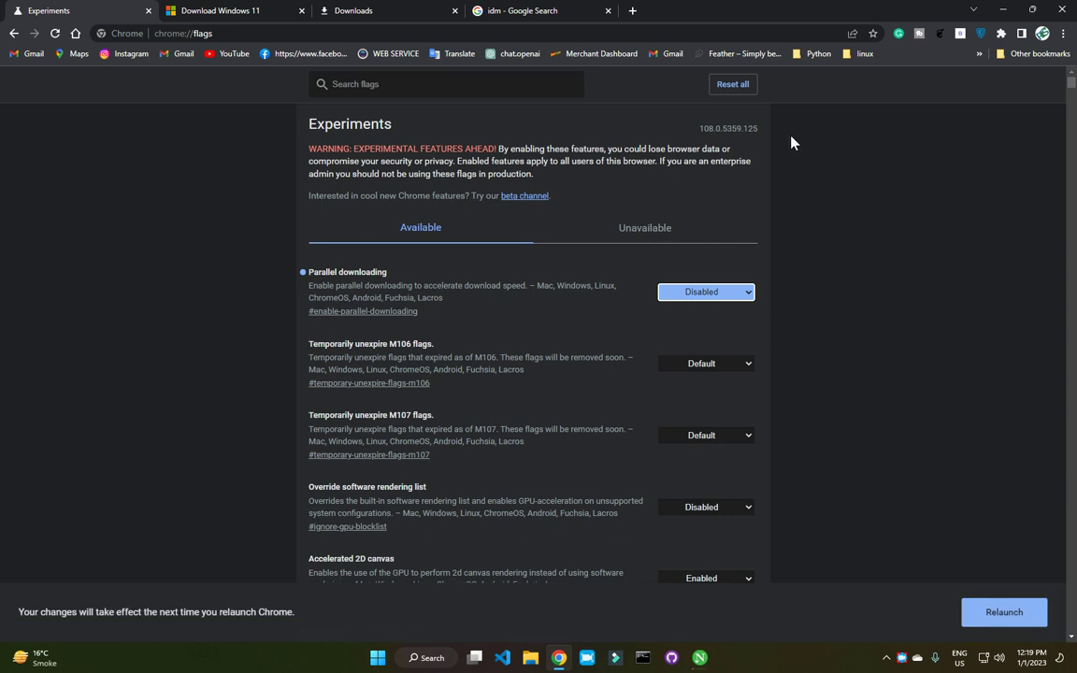
left_click(1000, 612)
Step: Resume the Windows 11 ISO download on Chrome's Downloads page, then pause and resume it once more
left_click(615, 105)
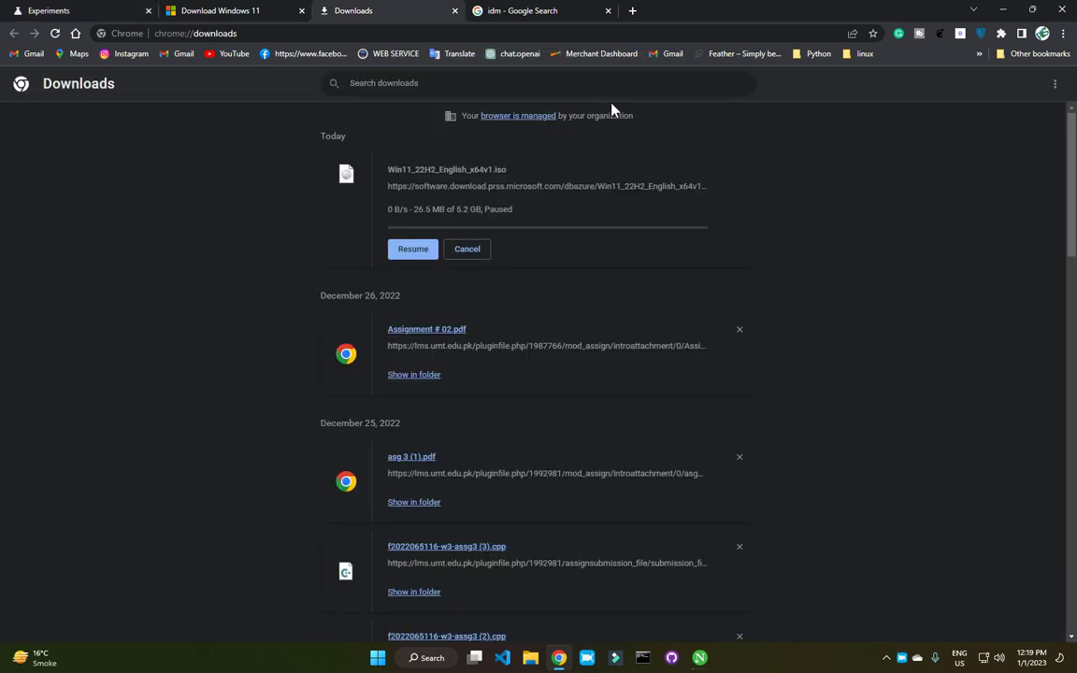
left_click(408, 250)
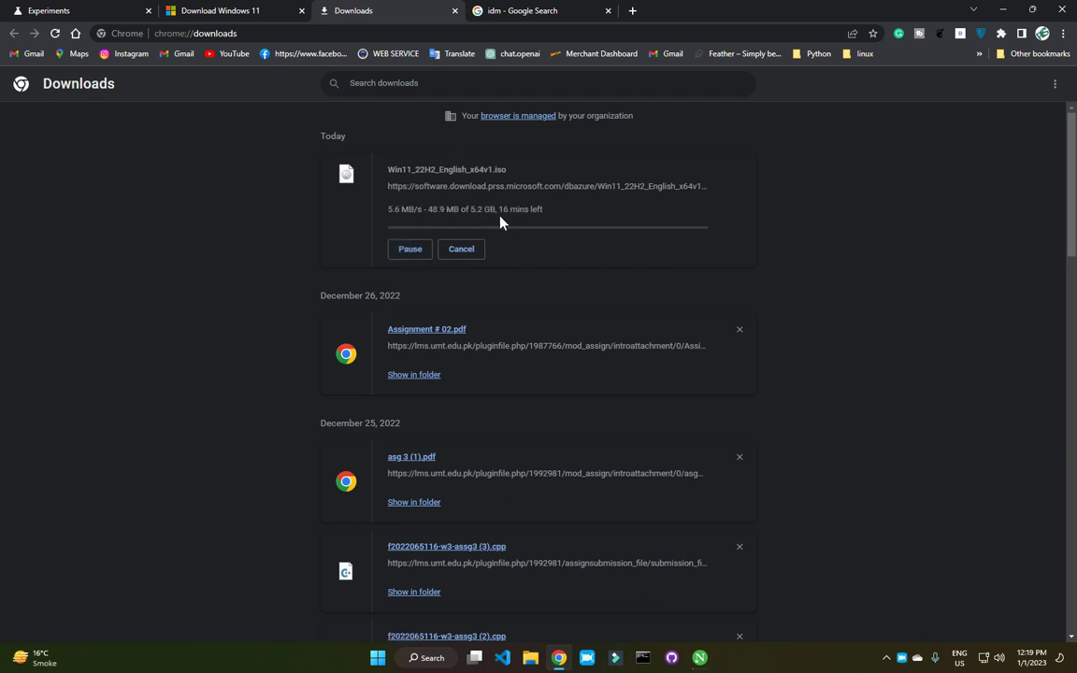
left_click(412, 252)
left_click(413, 255)
Step: Highlight the ISO download's speed, progress and remaining time on the Downloads page, and pause the download
left_click_drag(387, 209, 510, 212)
left_click_drag(387, 209, 498, 209)
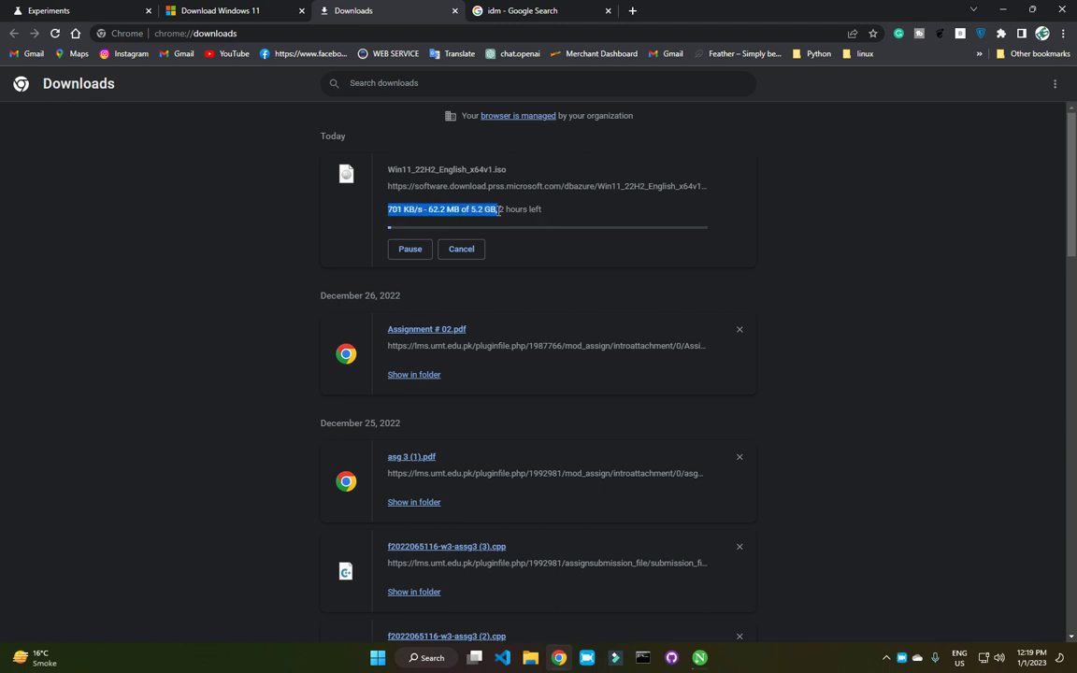
left_click_drag(389, 209, 546, 211)
left_click(421, 249)
Step: Switch to the paused Windows 11 ISO download in Neat Download Manager, resume it, and minimize its window
mouse_move(702, 654)
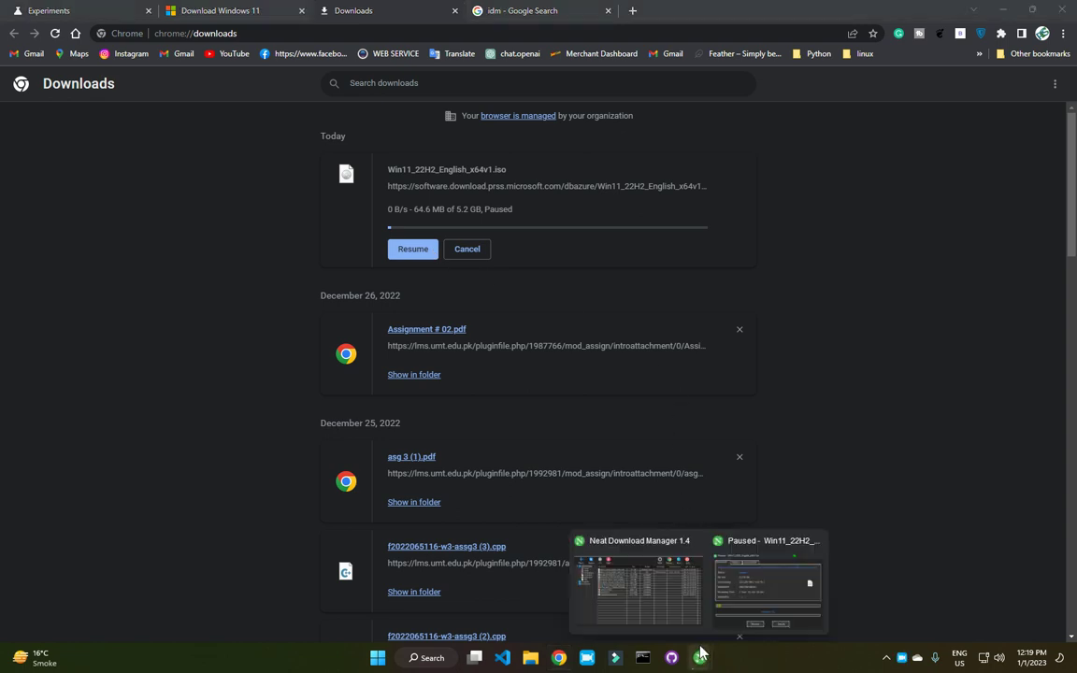
left_click(769, 582)
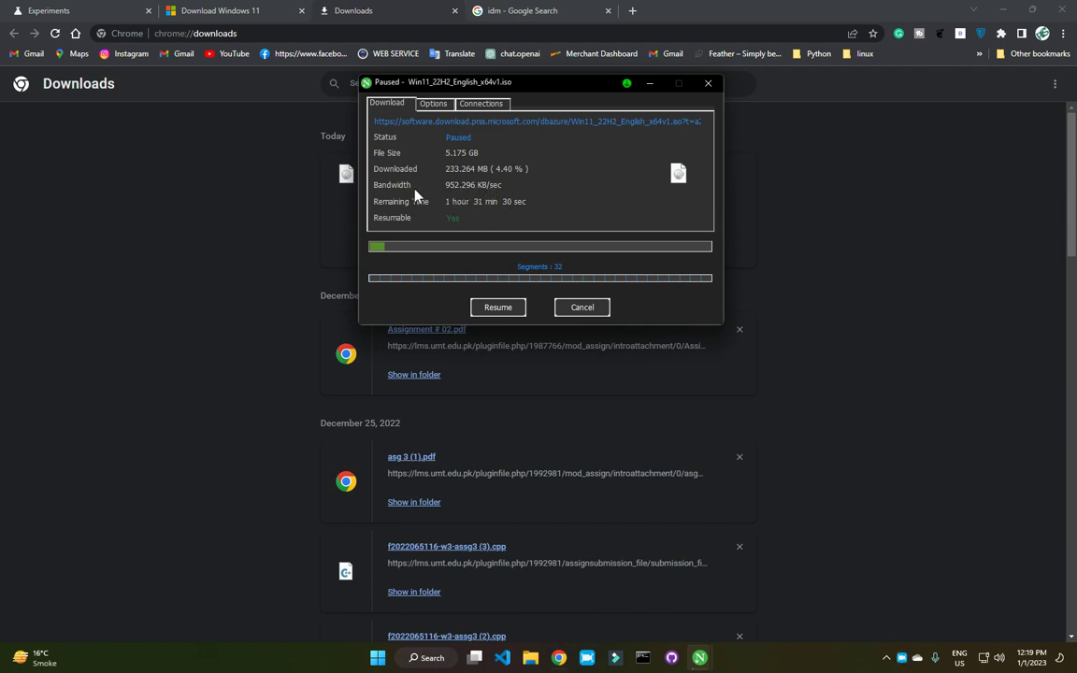
left_click(496, 307)
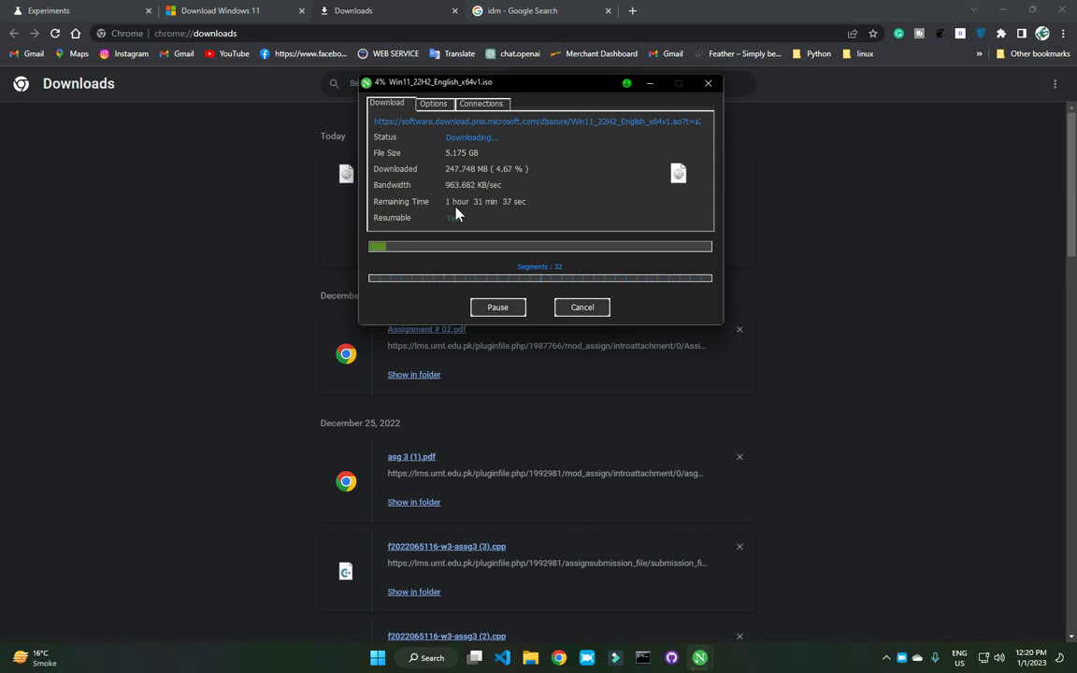
left_click(649, 82)
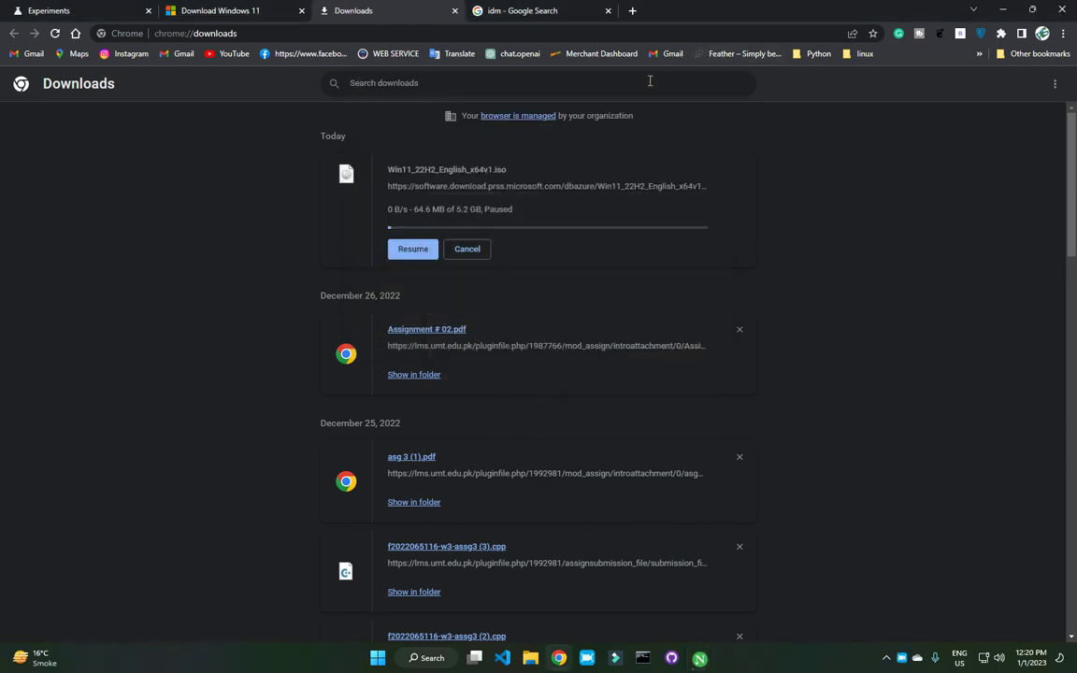
Step: Search Google for "neat download manager" in place of the idm results and open the official neatdownloadmanager.com site
left_click(564, 14)
left_click(557, 37)
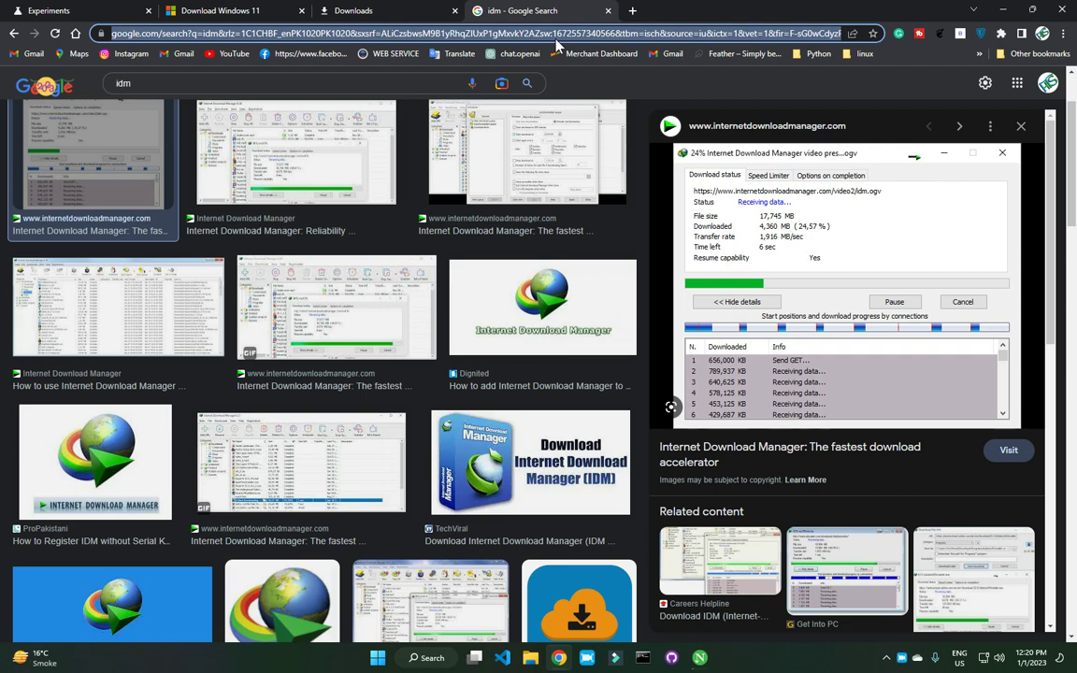
type("neat")
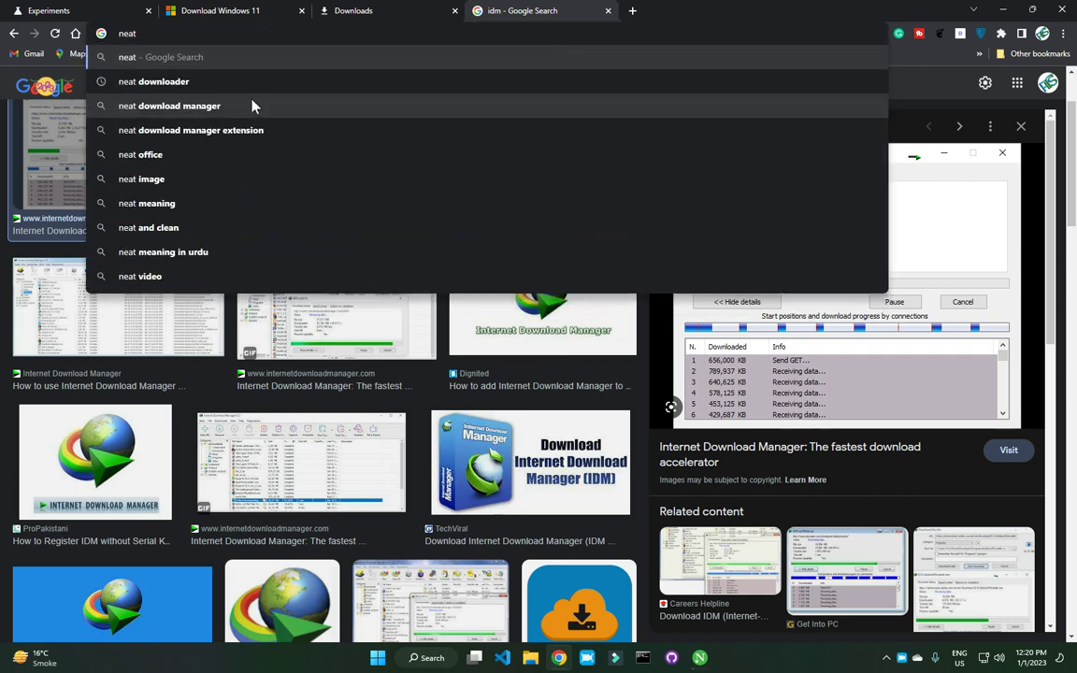
left_click(251, 105)
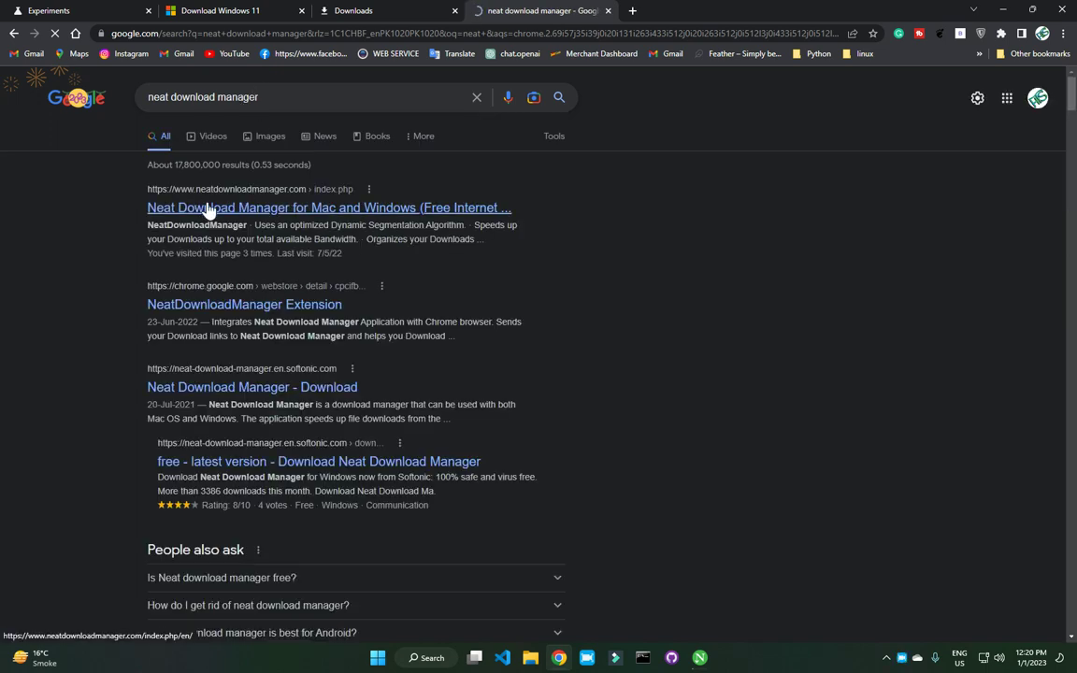
left_click(325, 211)
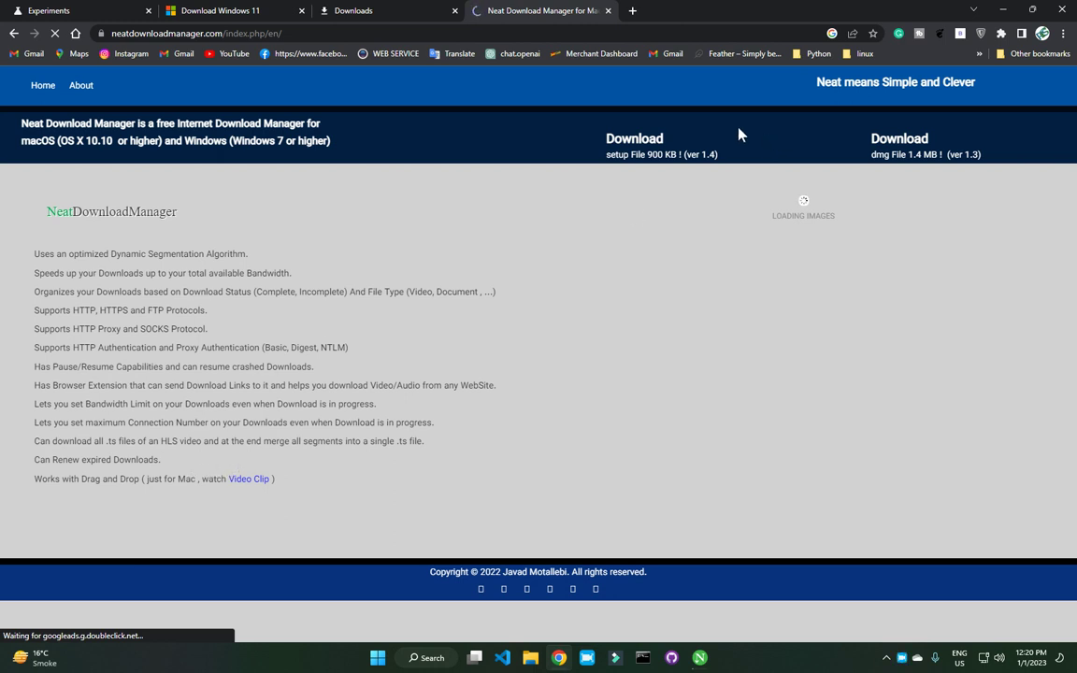
Step: Start downloading the Windows setup file (ver 1.4), cancel it in Chrome's full download list, and return to the Neat Download Manager site
left_click(645, 140)
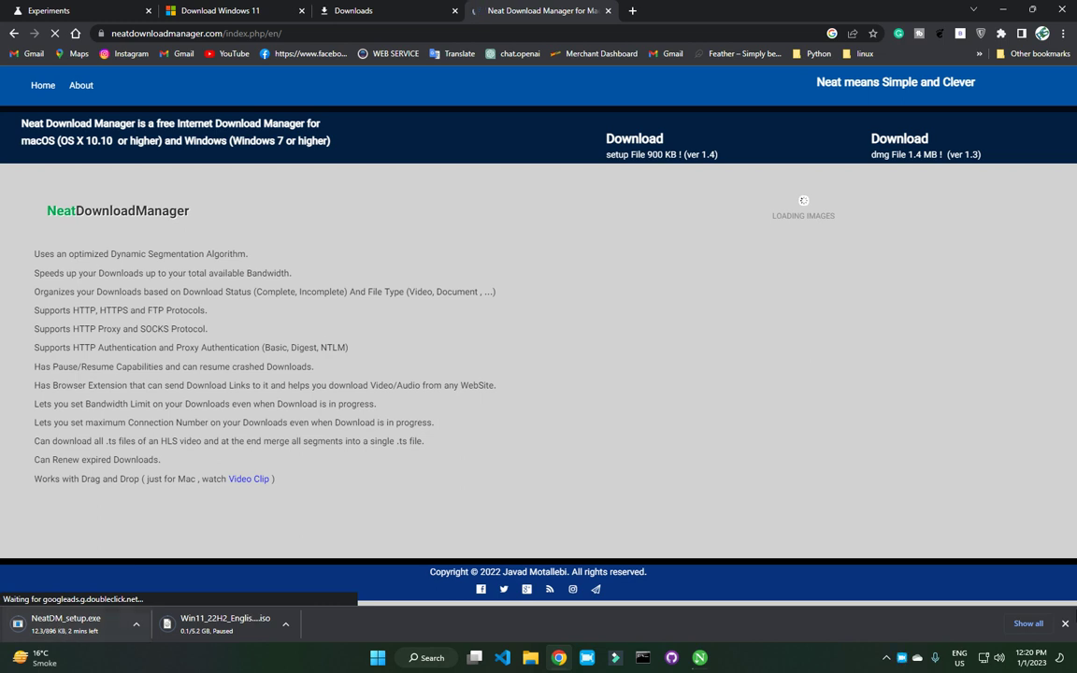
left_click(1028, 624)
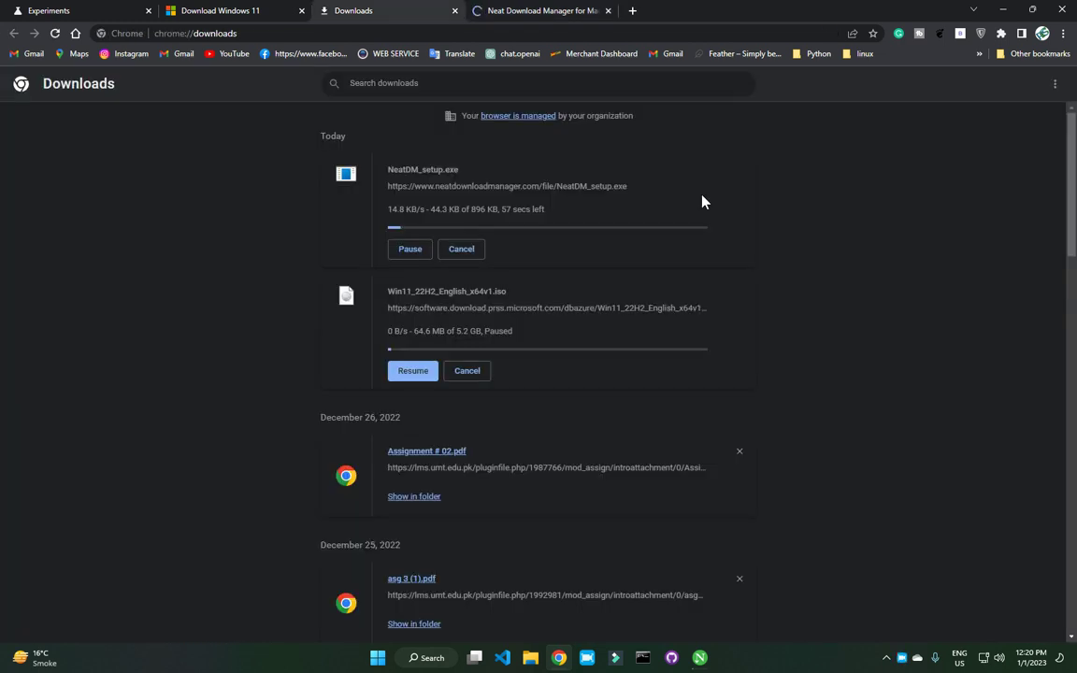
left_click(465, 250)
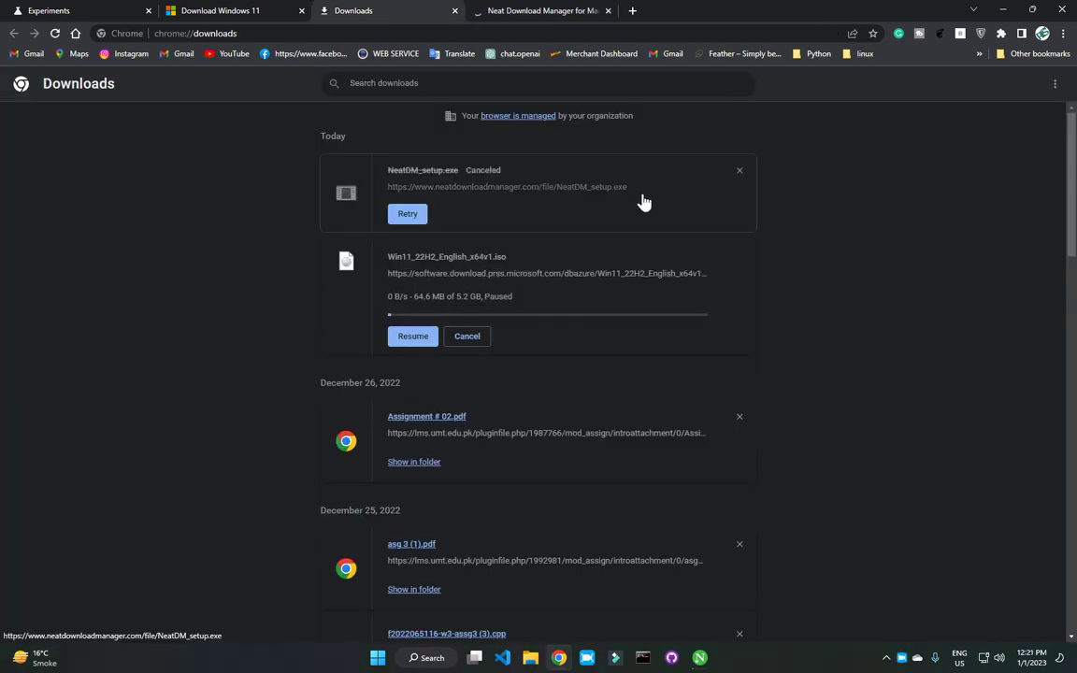
left_click(254, 10)
left_click(519, 9)
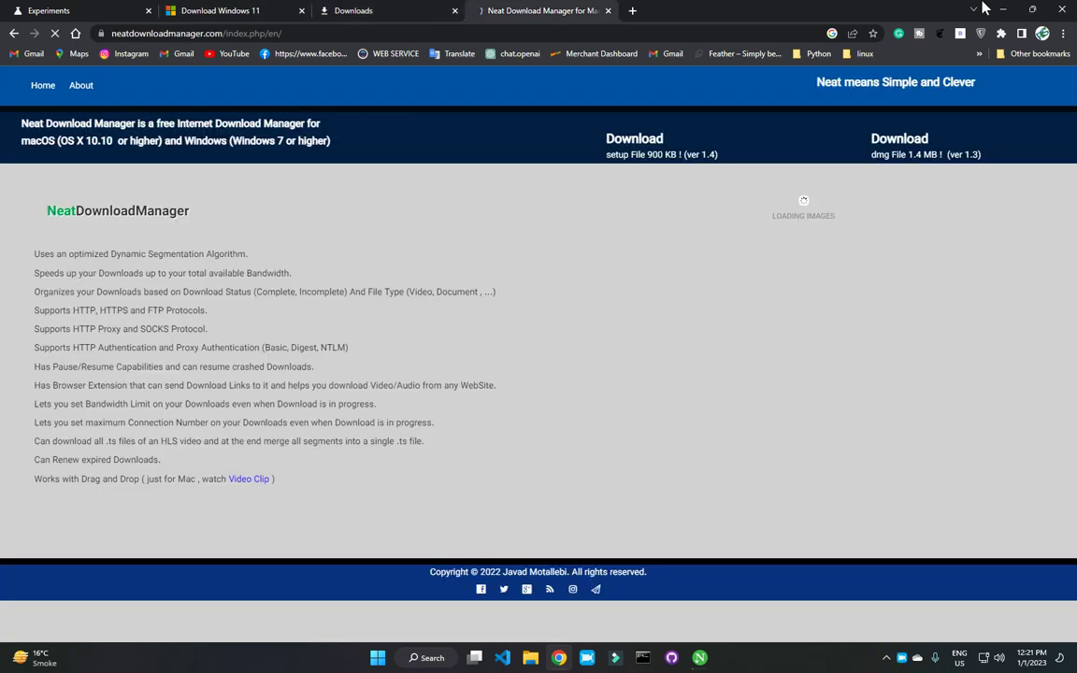
Step: Minimize Chrome and review the running Windows 11 ISO download's connections, bandwidth options and download details in Neat Download Manager
left_click(1002, 9)
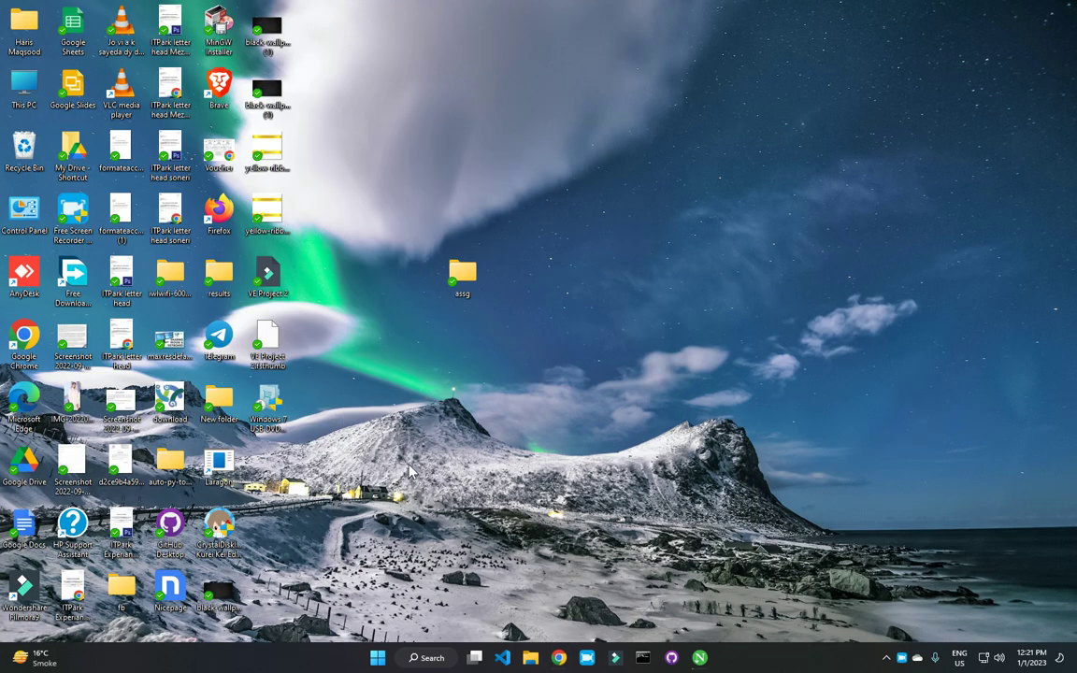
mouse_move(715, 661)
left_click(752, 577)
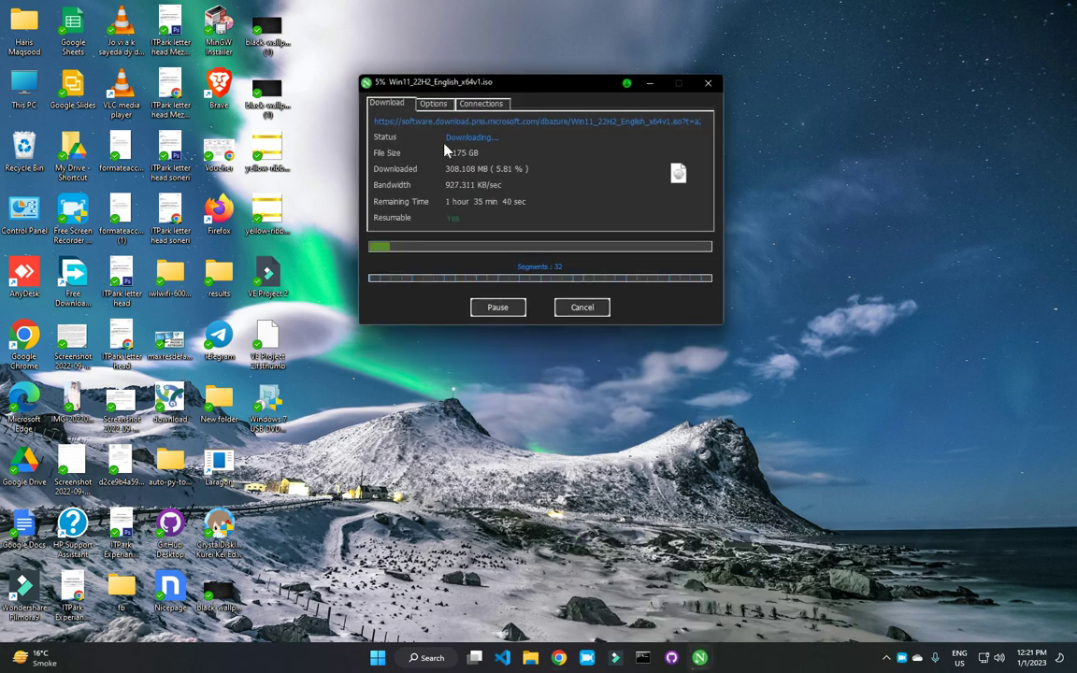
left_click(485, 107)
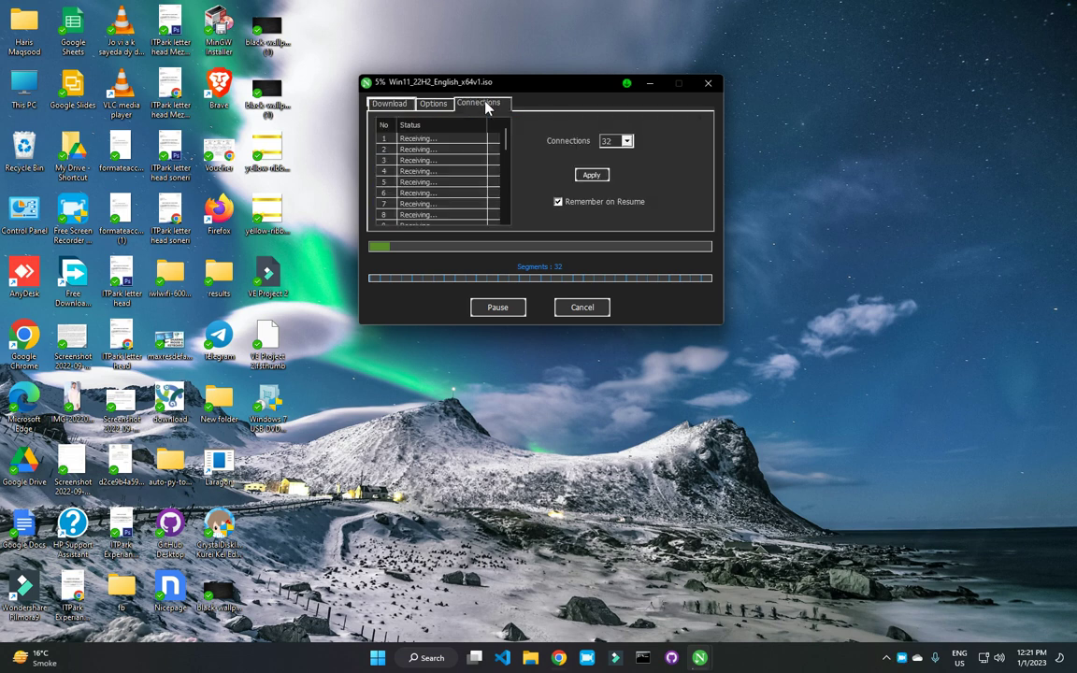
left_click(432, 103)
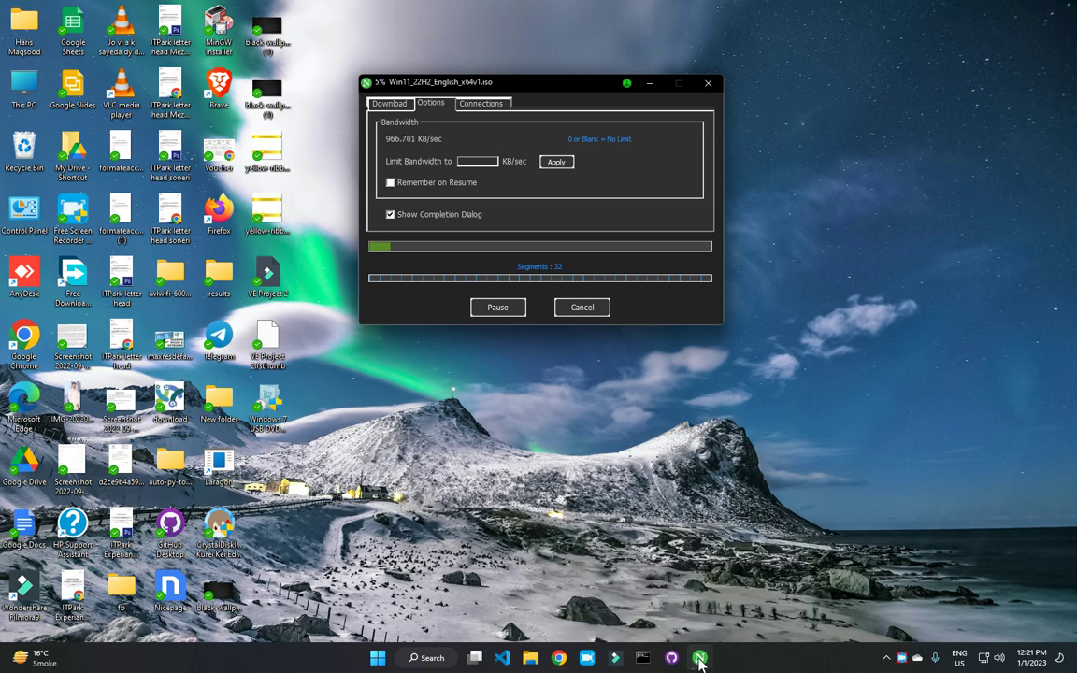
left_click(558, 657)
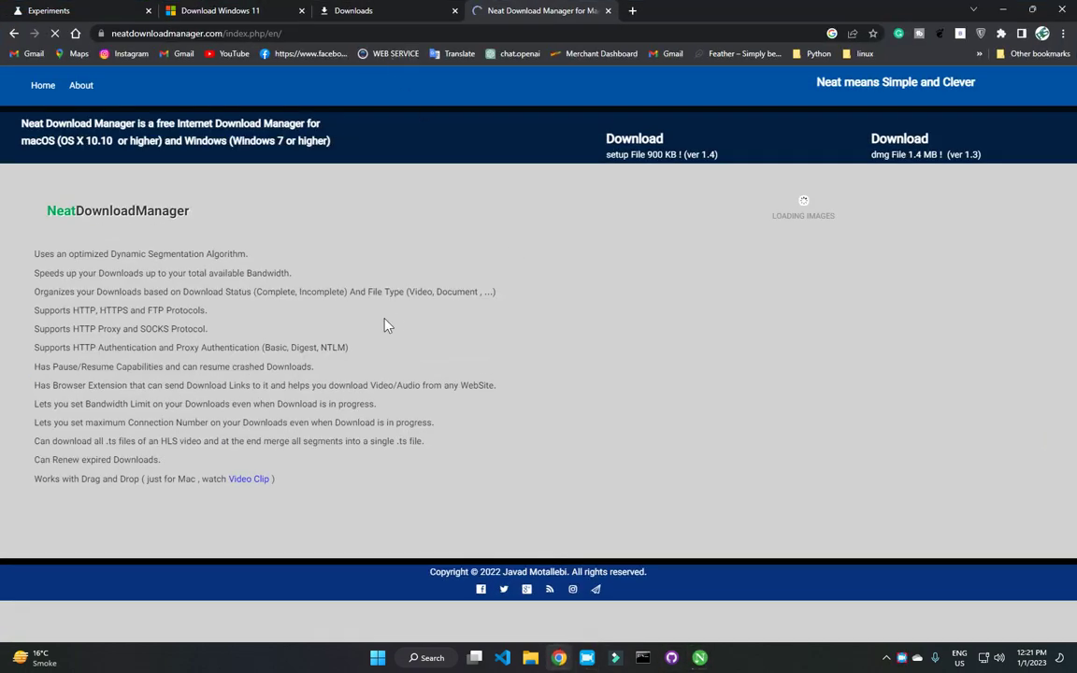
left_click(1005, 14)
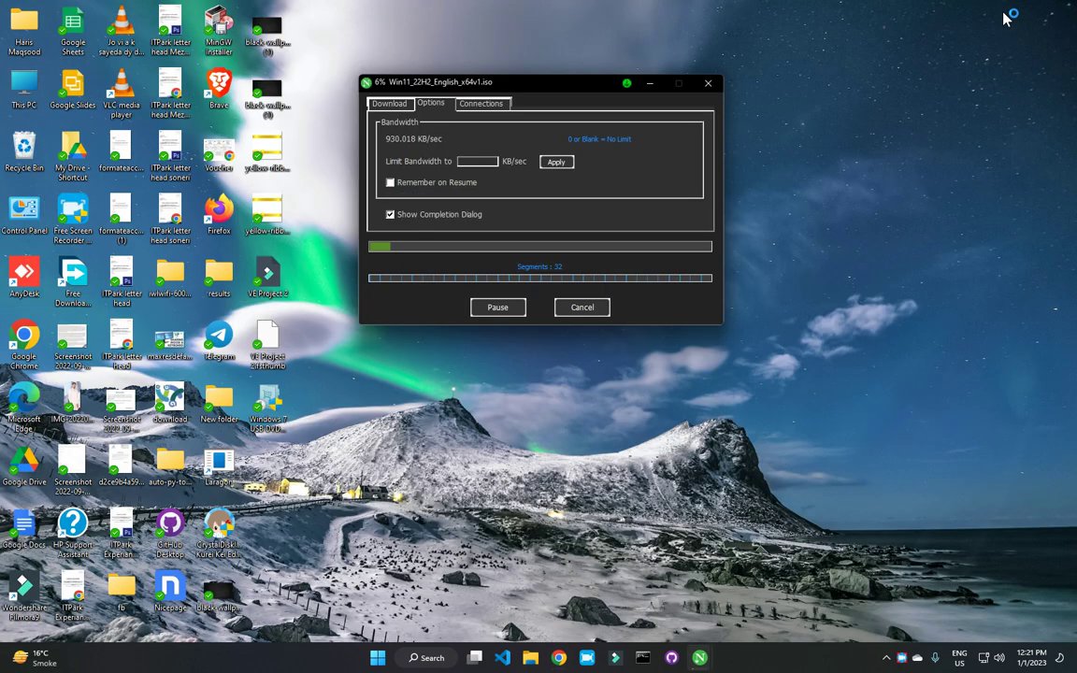
left_click(387, 105)
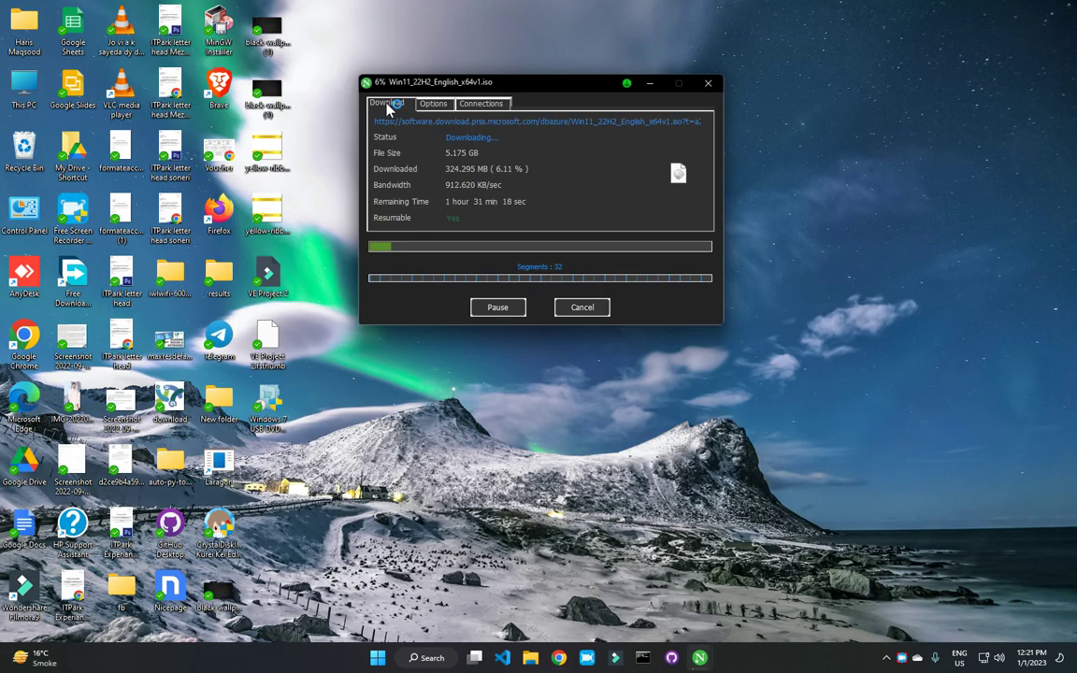